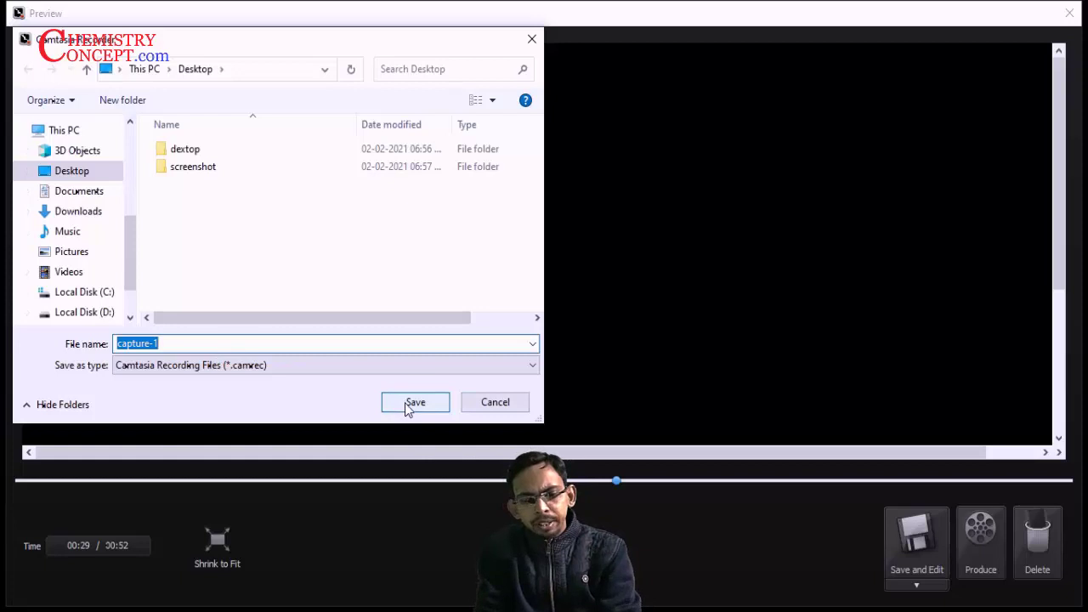
Save the recording as capture-1 on the Desktop and set the editing dimensions to 1280 x 720 (YouTube & Screencast).
left_click(413, 403)
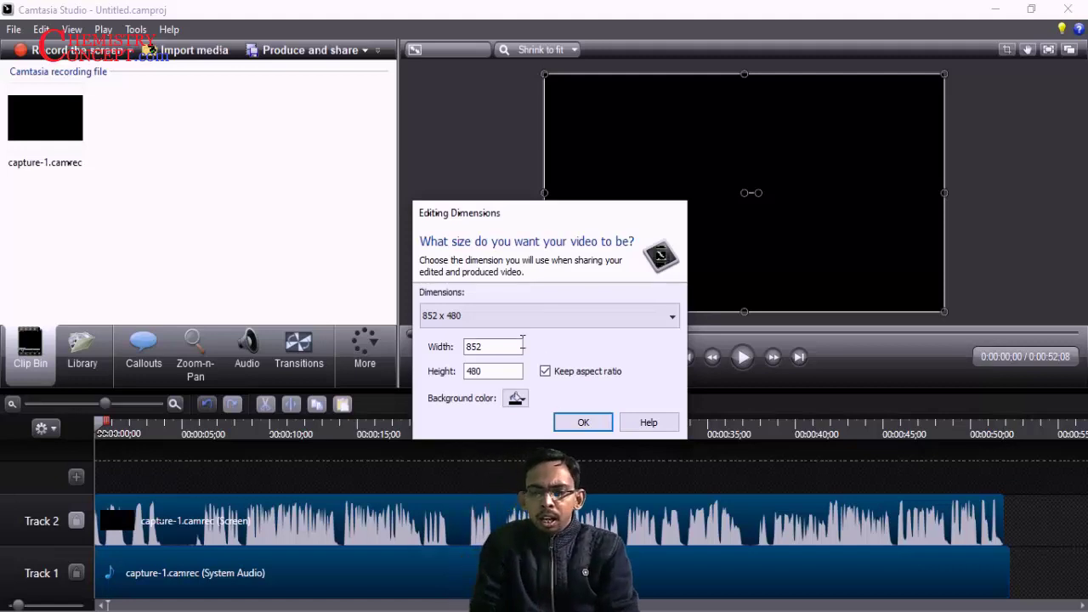
left_click(489, 318)
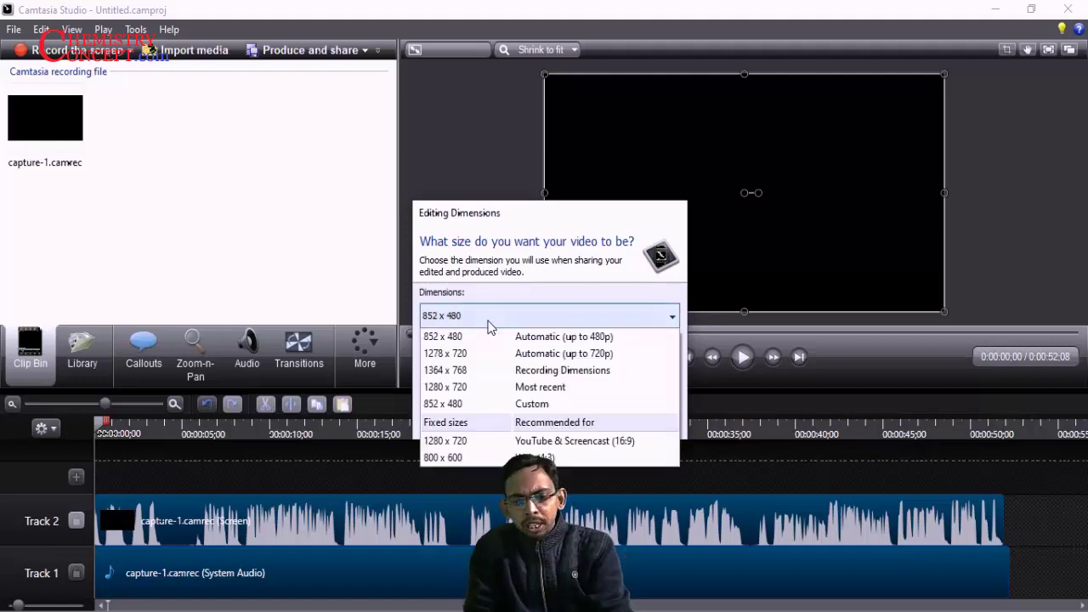
left_click(468, 440)
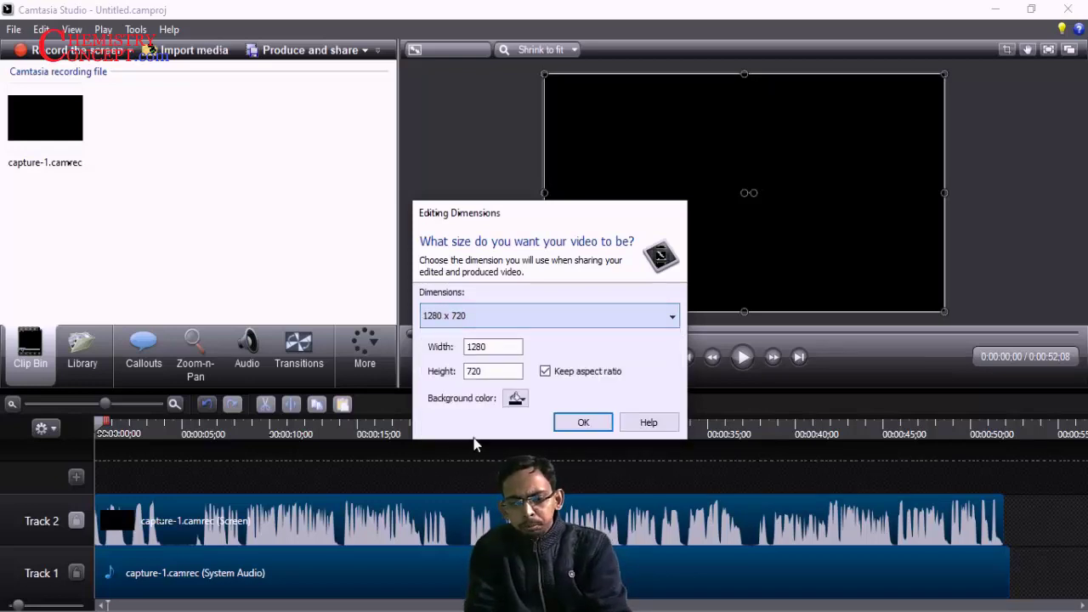
left_click(582, 422)
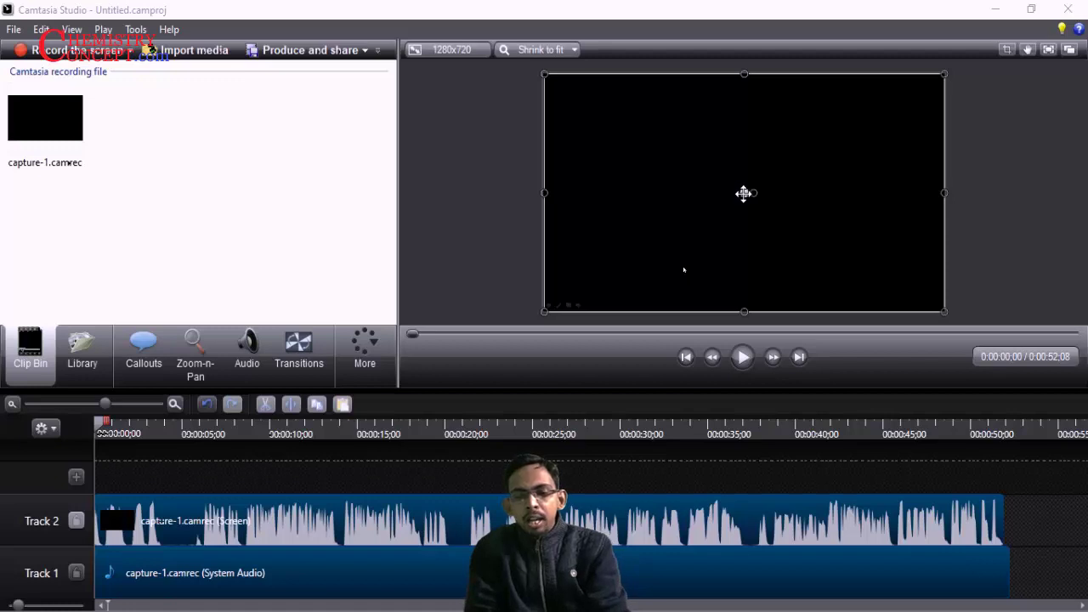
left_click_drag(744, 192, 746, 193)
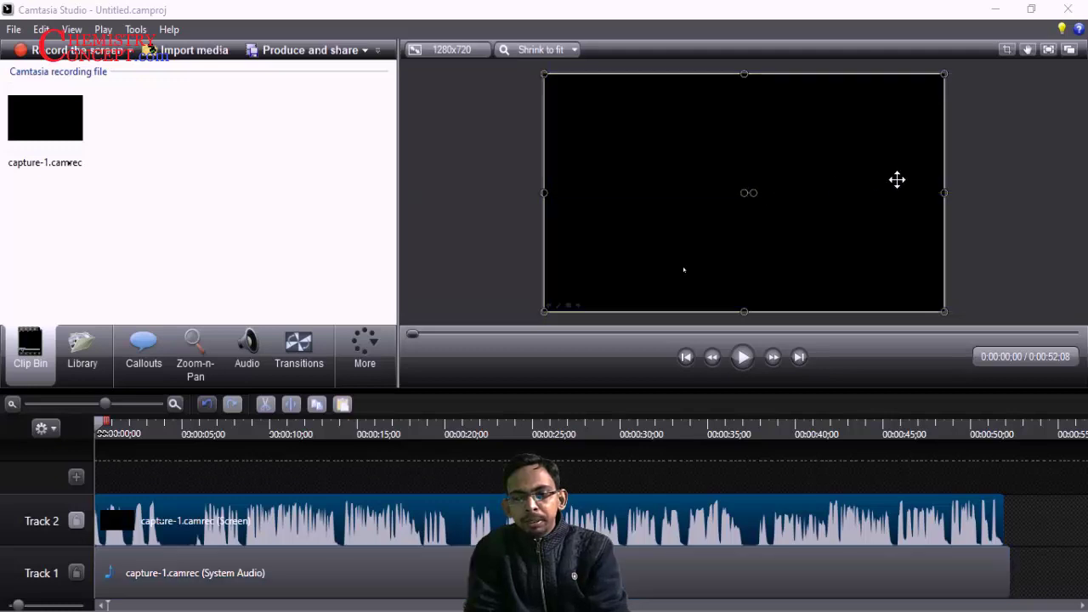
left_click_drag(944, 192, 940, 192)
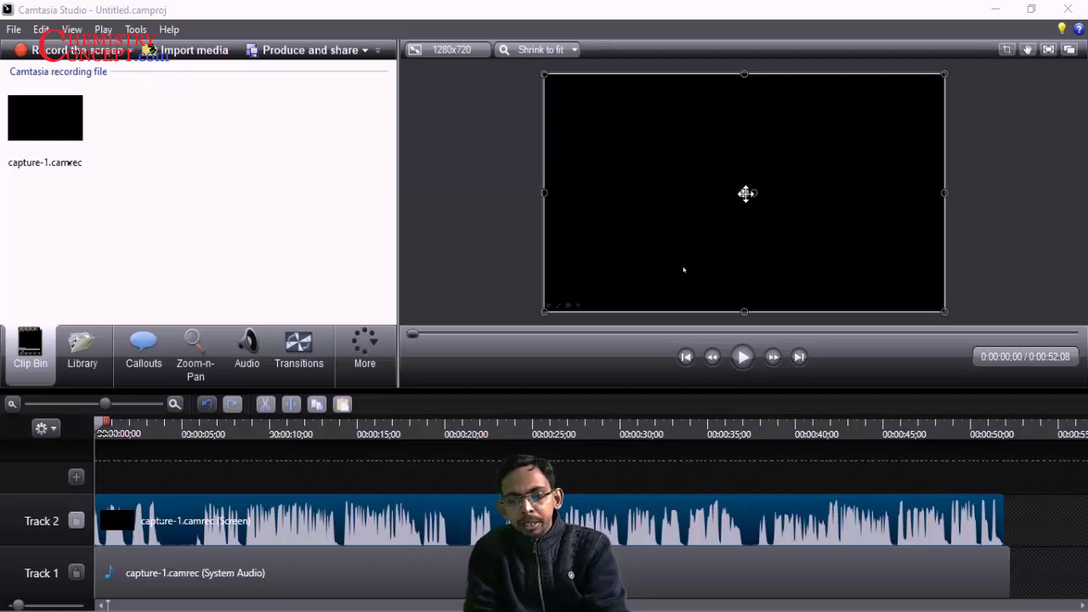
left_click_drag(746, 193, 746, 193)
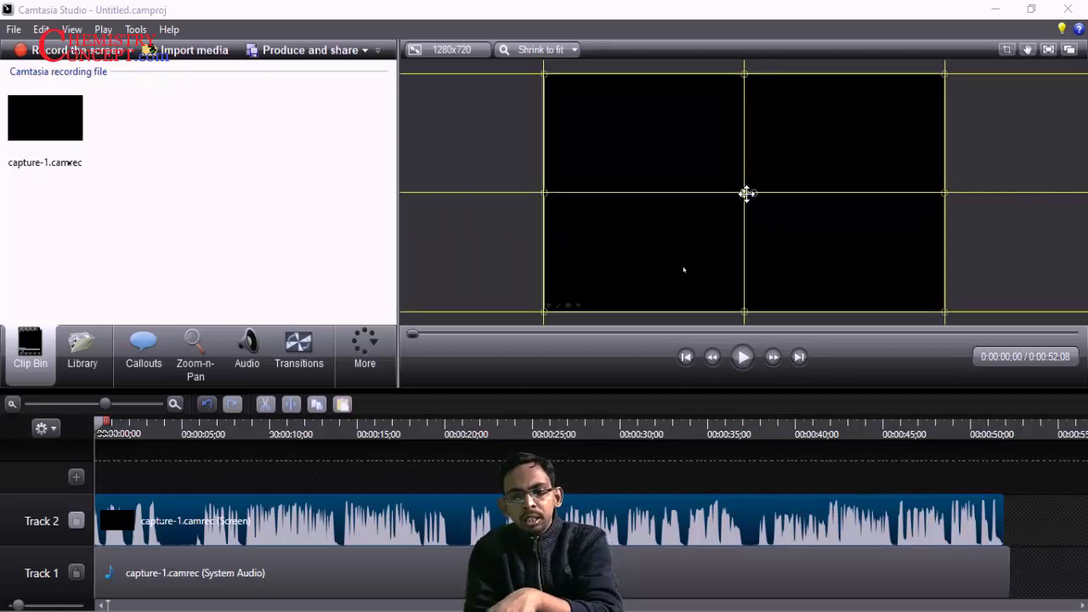
left_click_drag(745, 193, 745, 192)
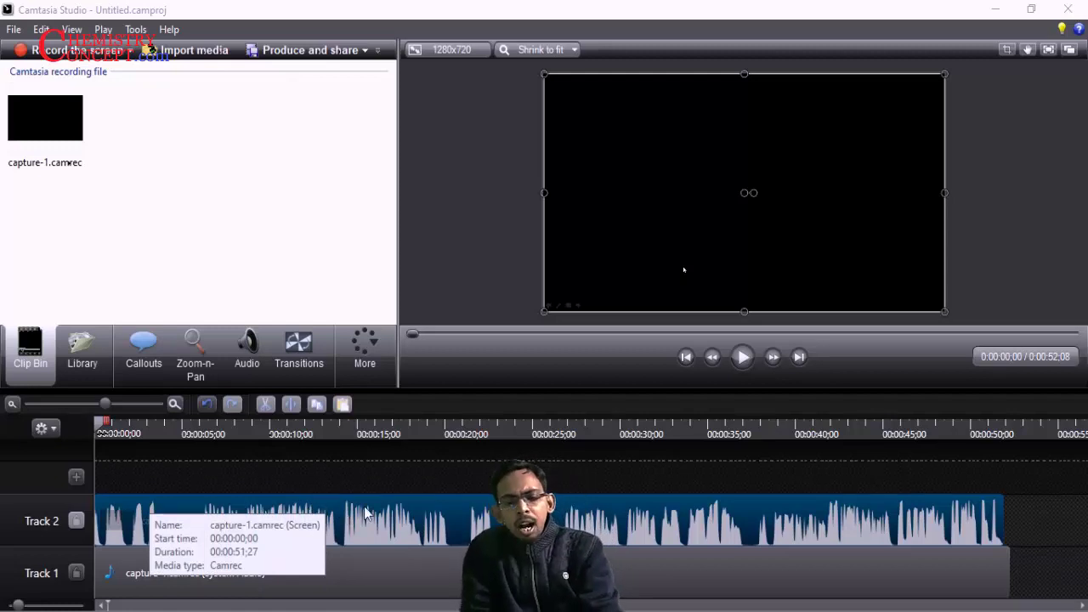
mouse_move(344, 517)
left_mouse_down()
mouse_move(437, 505)
mouse_move(436, 486)
mouse_move(400, 529)
mouse_move(339, 528)
left_mouse_up()
left_click_drag(358, 576, 321, 577)
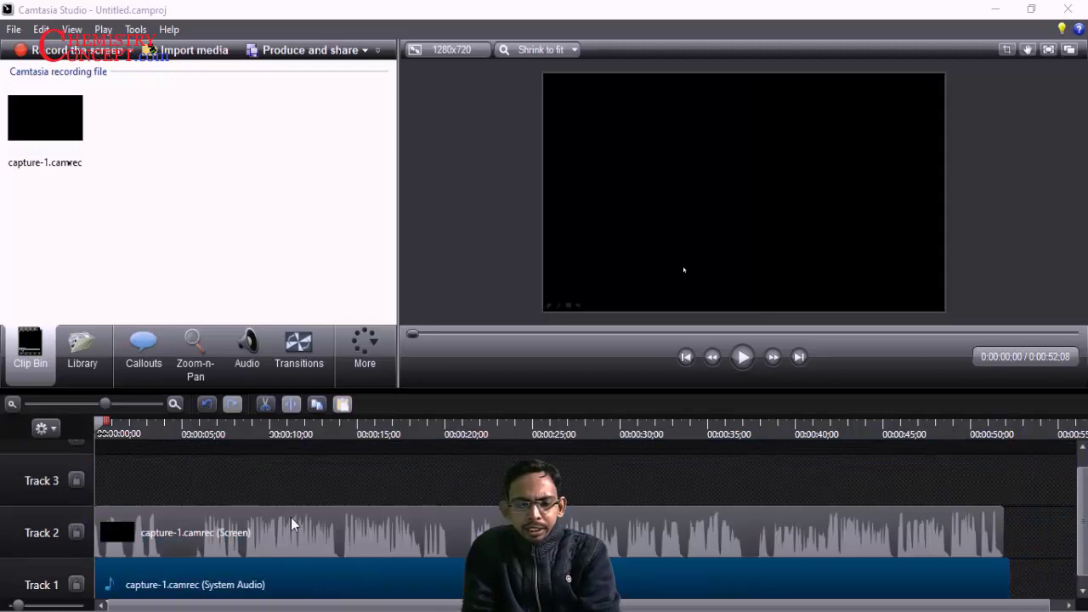
Cut the surplus system audio after the screen clip's end, from 00:00:51;27 to 00:00:52;08.
mouse_move(101, 422)
left_mouse_down()
mouse_move(656, 441)
mouse_move(807, 473)
mouse_move(952, 481)
mouse_move(1032, 466)
left_mouse_up()
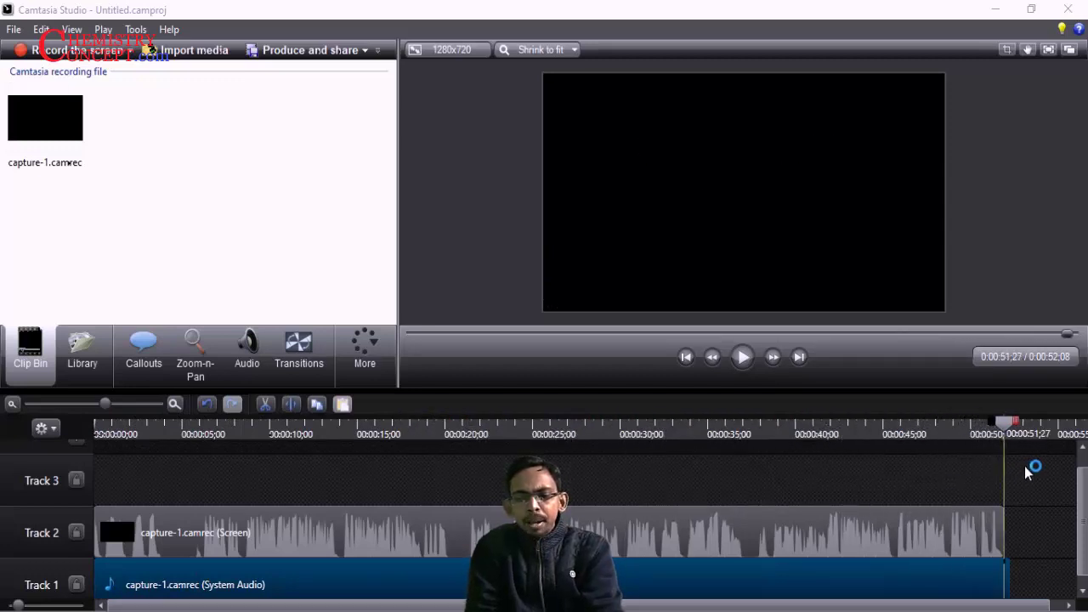
left_click(174, 405)
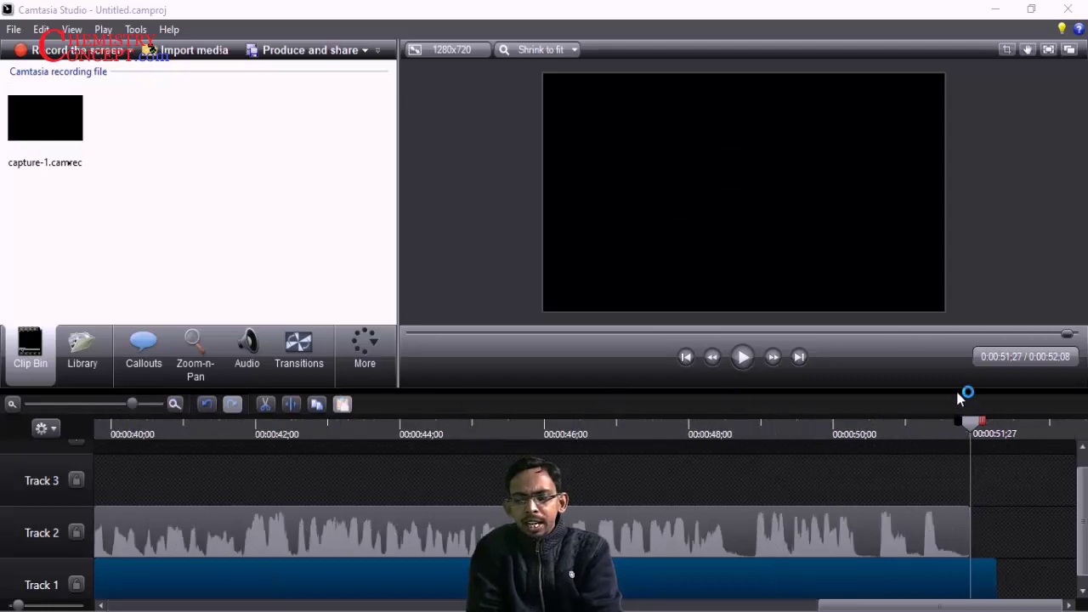
left_click_drag(996, 422, 1016, 422)
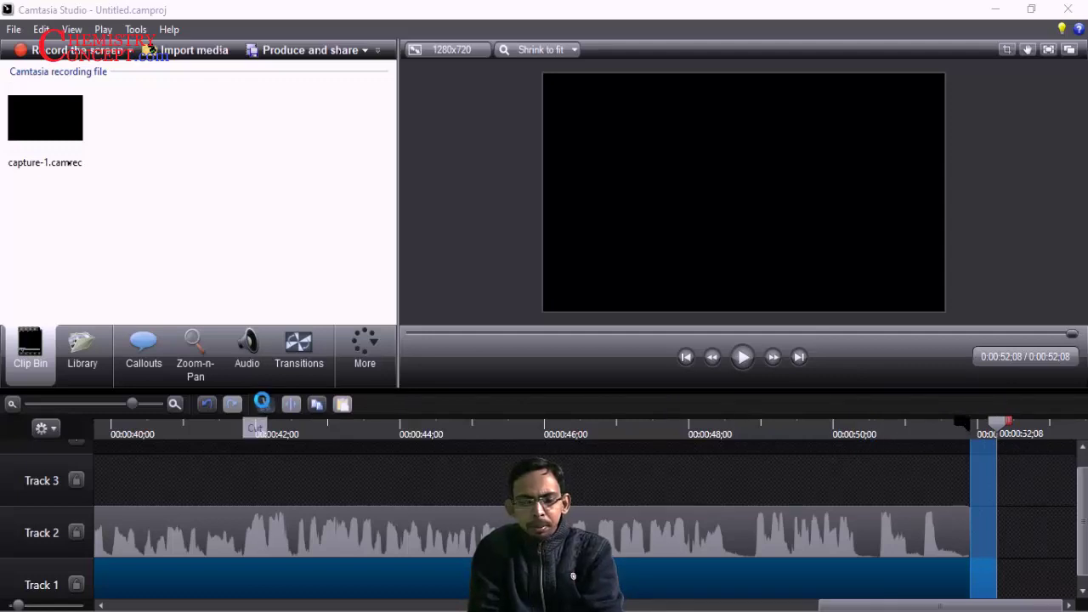
left_click(263, 405)
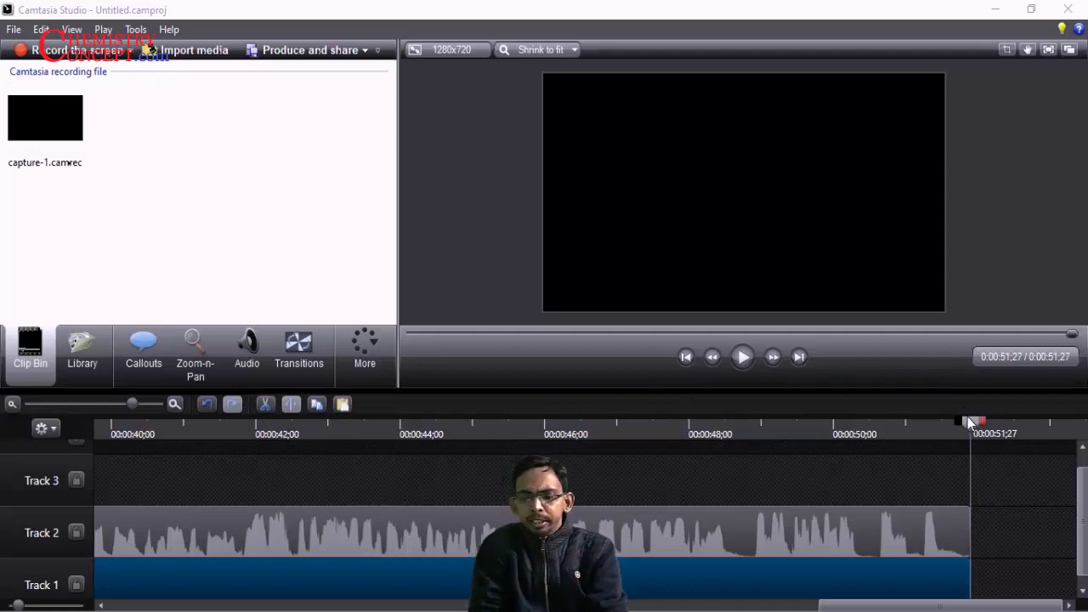
Return the playhead to the beginning of the timeline.
left_click_drag(971, 422, 747, 423)
left_click_drag(677, 440, 17, 451)
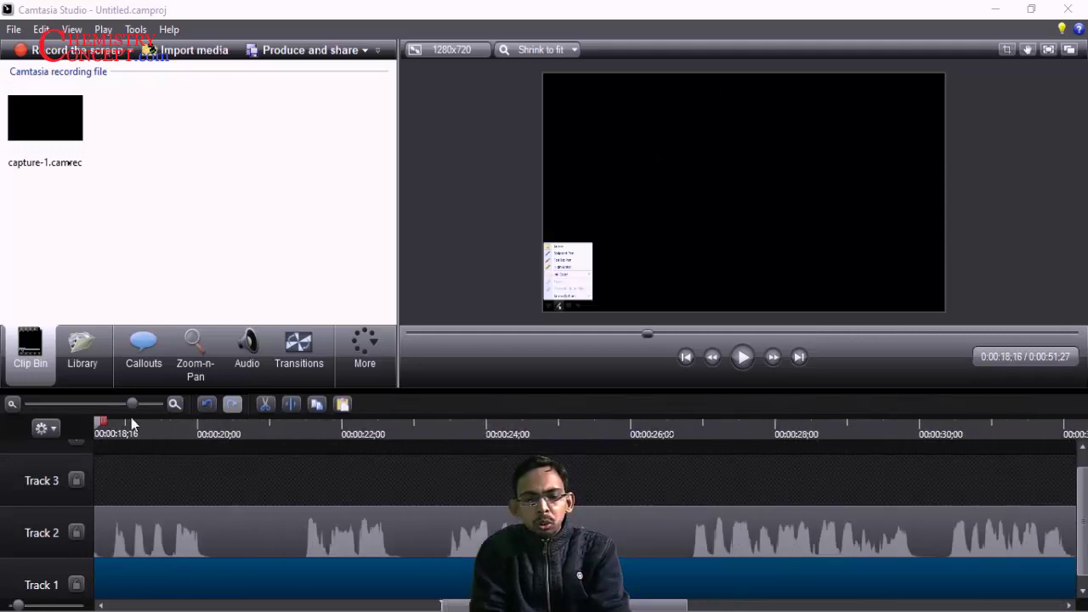
left_click(12, 405)
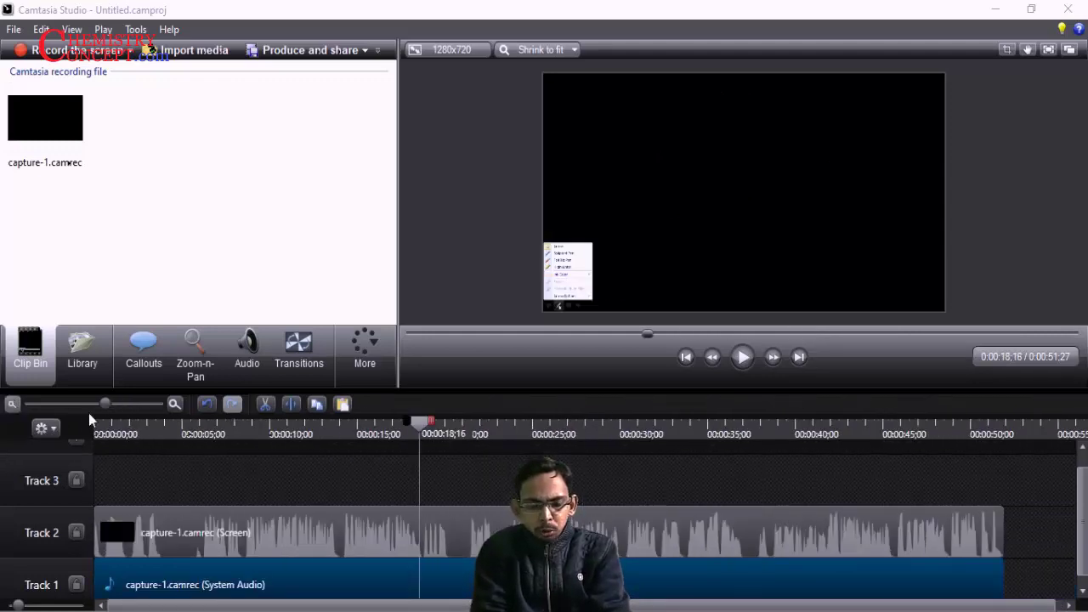
left_click_drag(238, 424, 71, 432)
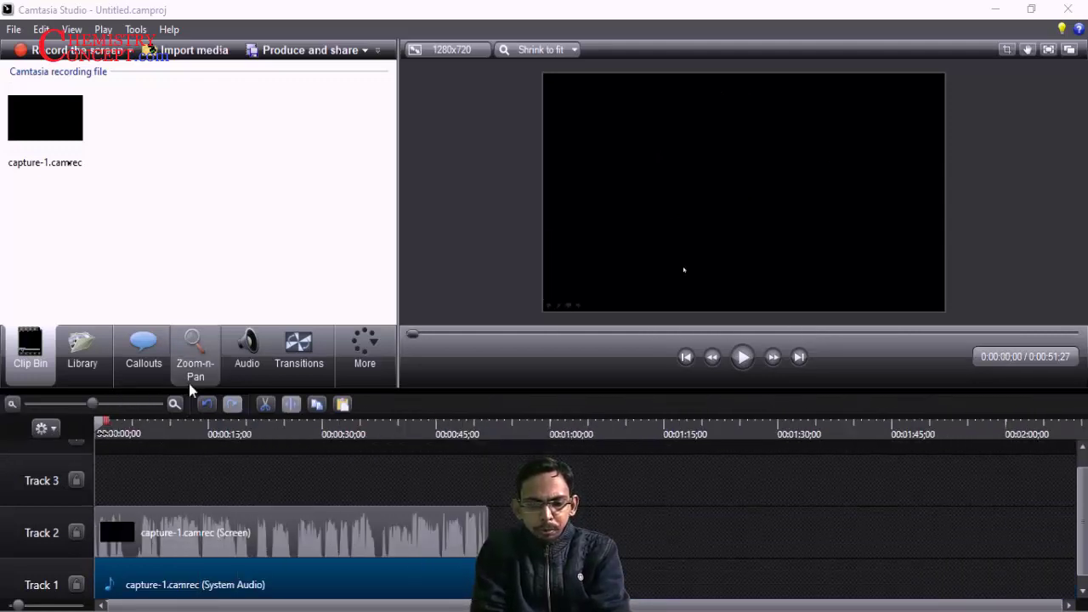
left_click(173, 405)
left_click(174, 405)
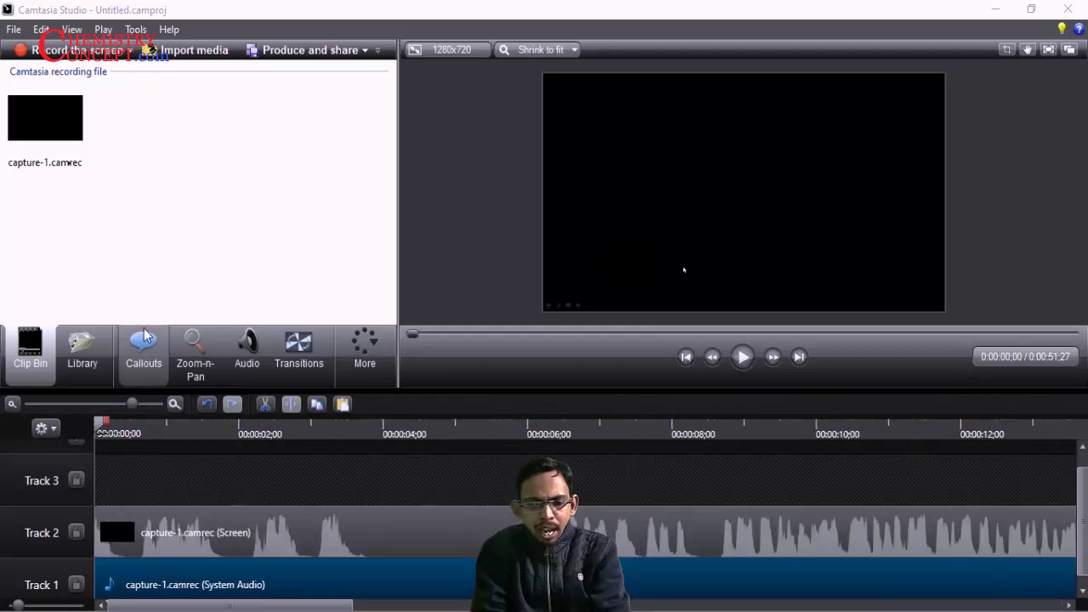
Import the logo_final video from the logo folder on drive E into the project's media.
left_click(182, 53)
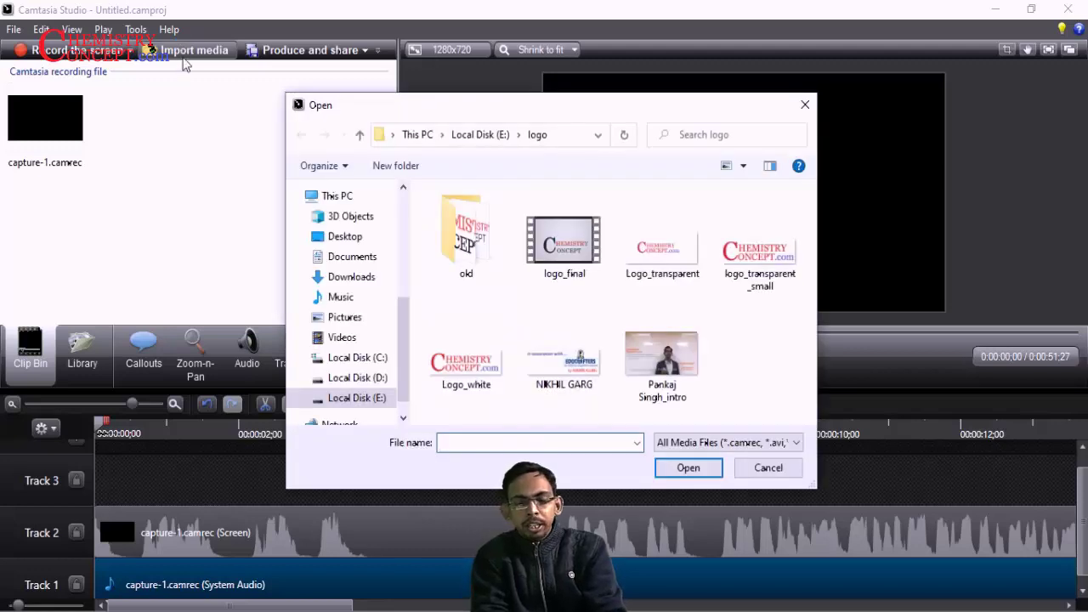
left_click(561, 251)
left_click(671, 469)
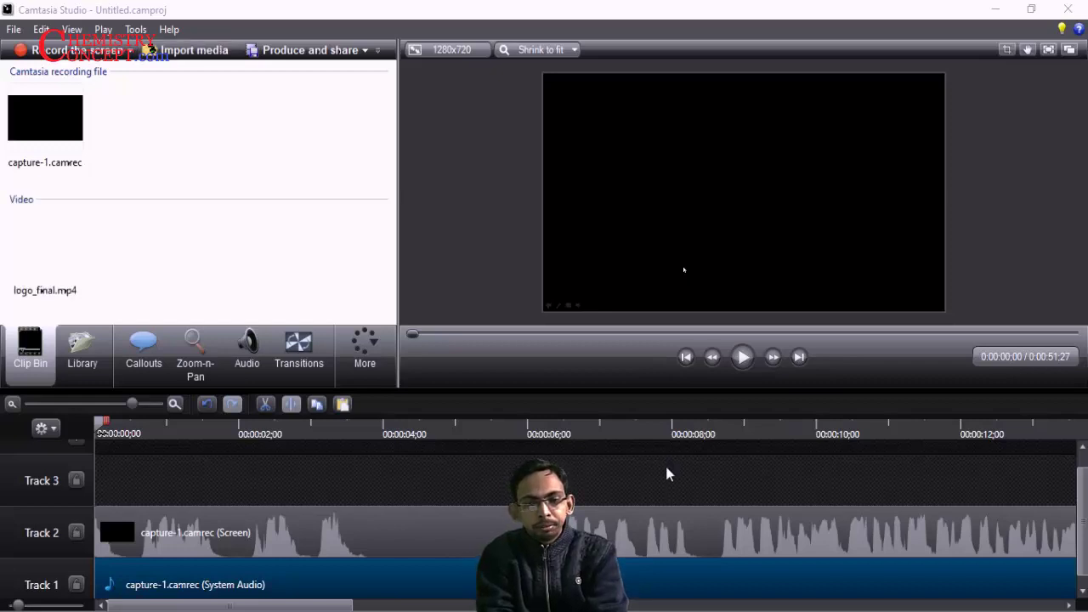
left_click(51, 259)
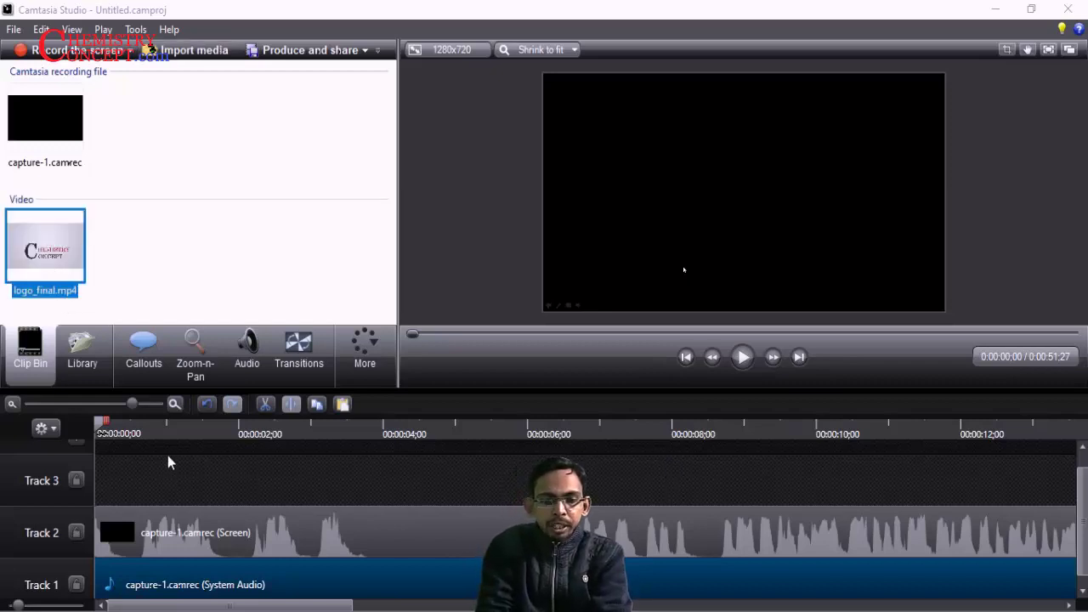
left_click(174, 407)
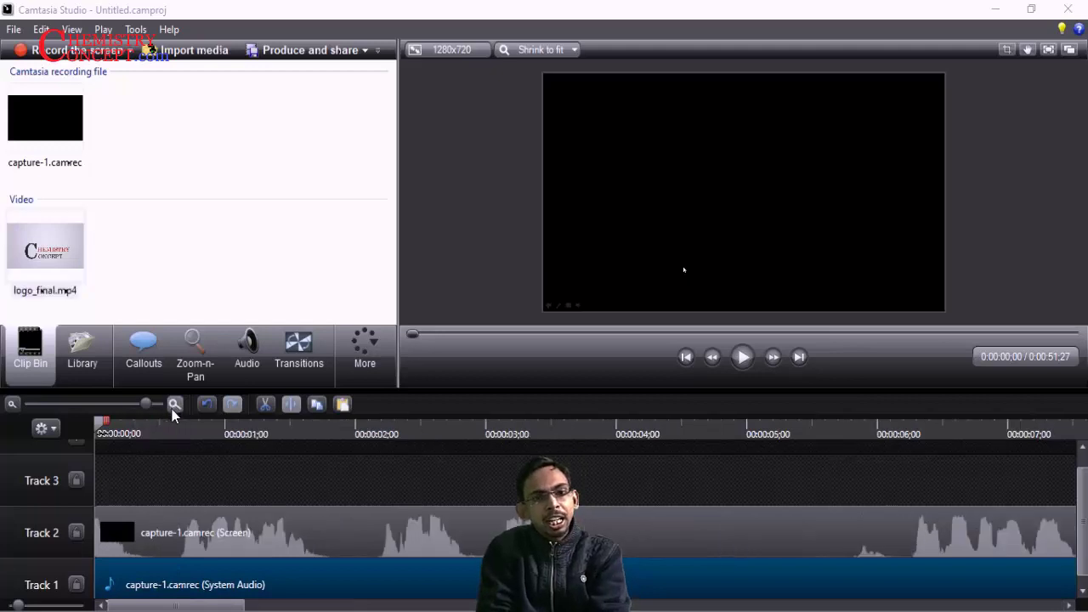
Shift the capture-1 screen and system audio clips later on their tracks to leave a gap at the timeline start.
left_click(13, 405)
left_click_drag(144, 534, 192, 532)
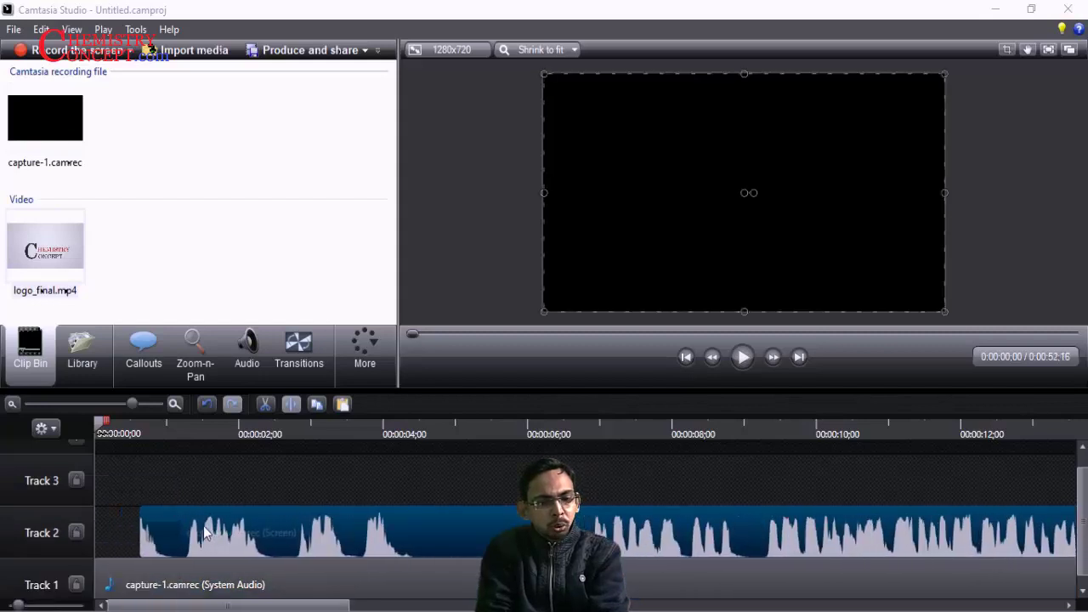
left_click_drag(158, 583, 211, 583)
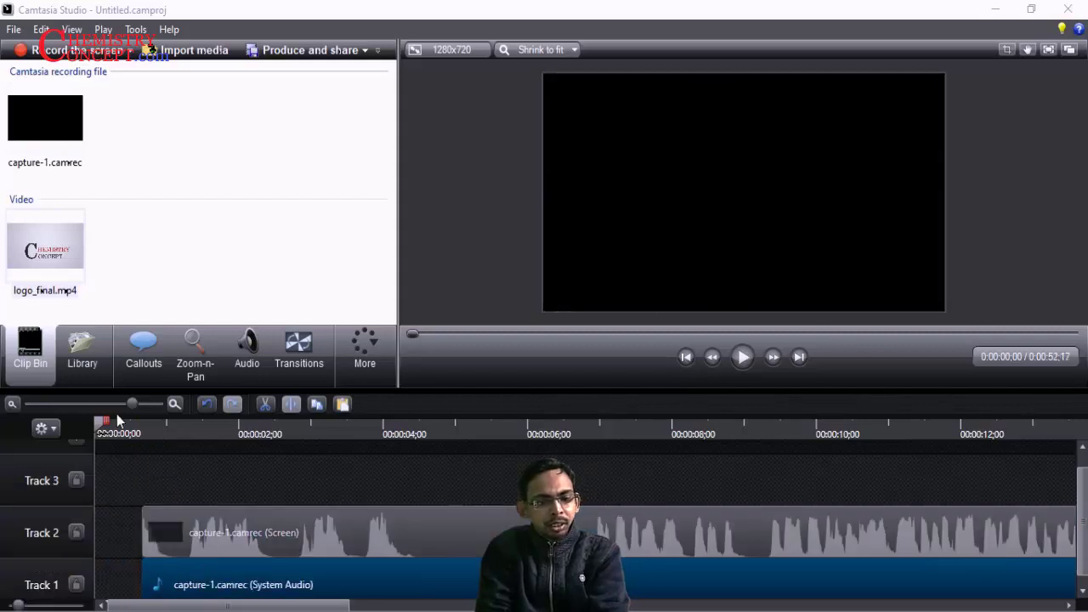
Place logo_final.mp4 at the start of Track 1 and align the screen and system audio clips directly after it.
left_click(63, 283)
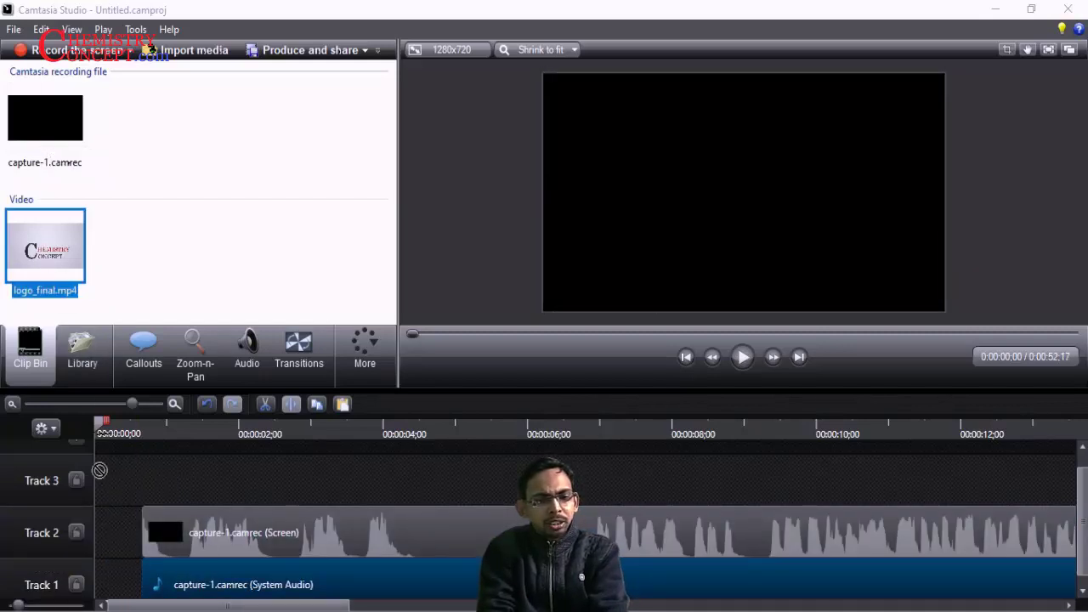
left_click_drag(117, 574, 119, 573)
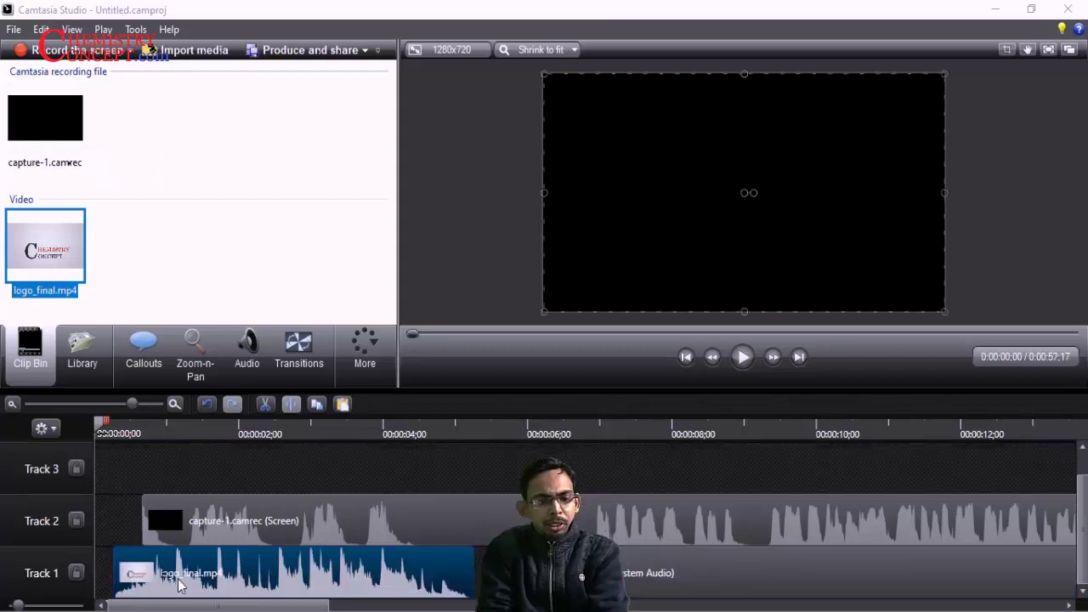
left_click(586, 571)
left_click_drag(486, 514, 578, 512)
left_click_drag(486, 525, 577, 481)
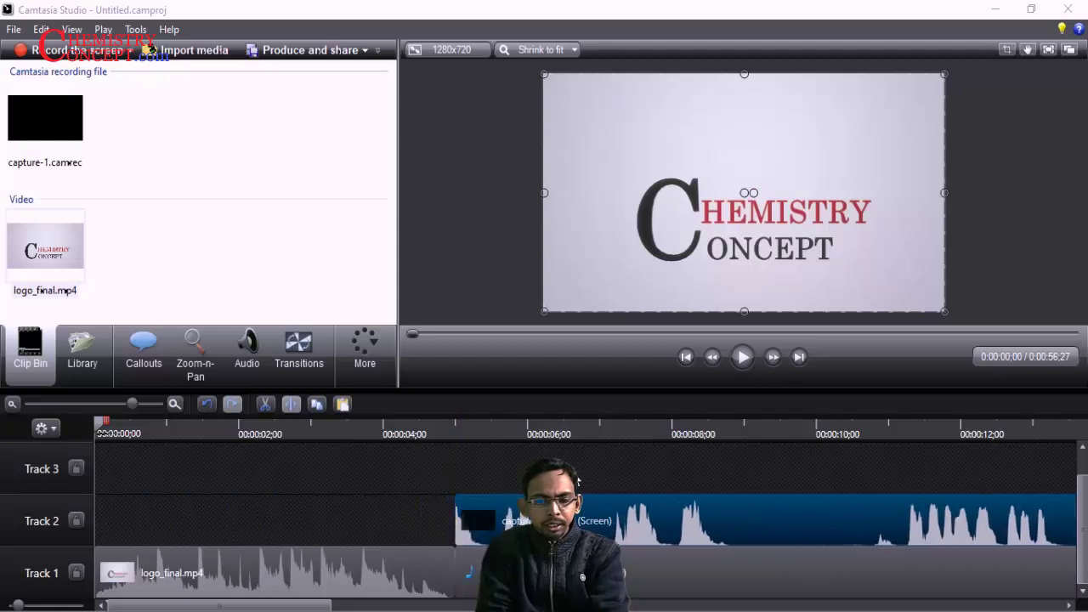
Play back the logo intro and the start of the screen recording, and return the playhead to the beginning.
left_click(743, 357)
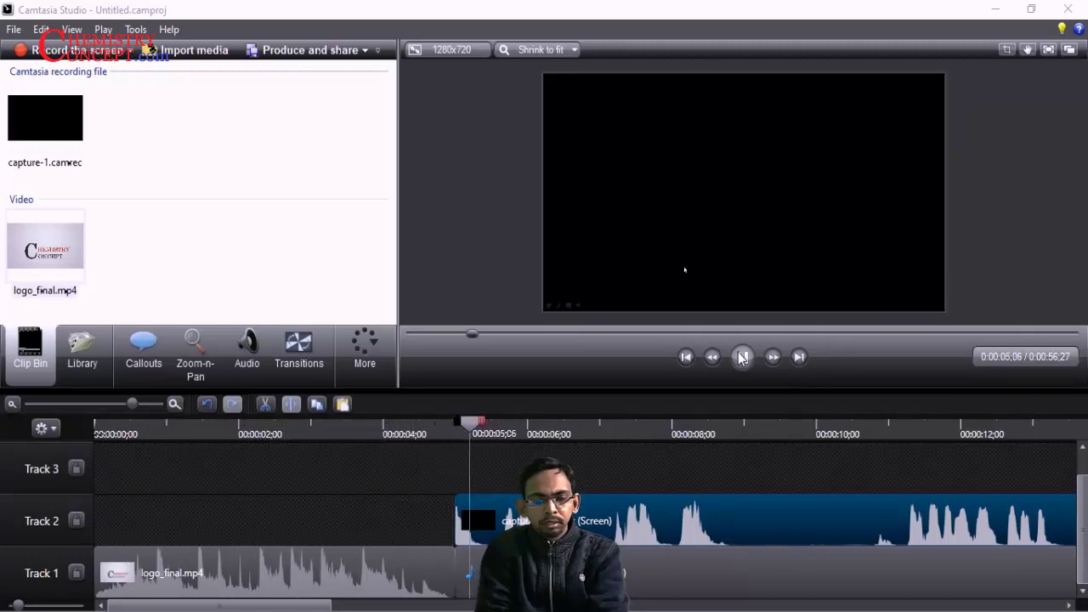
left_click(743, 357)
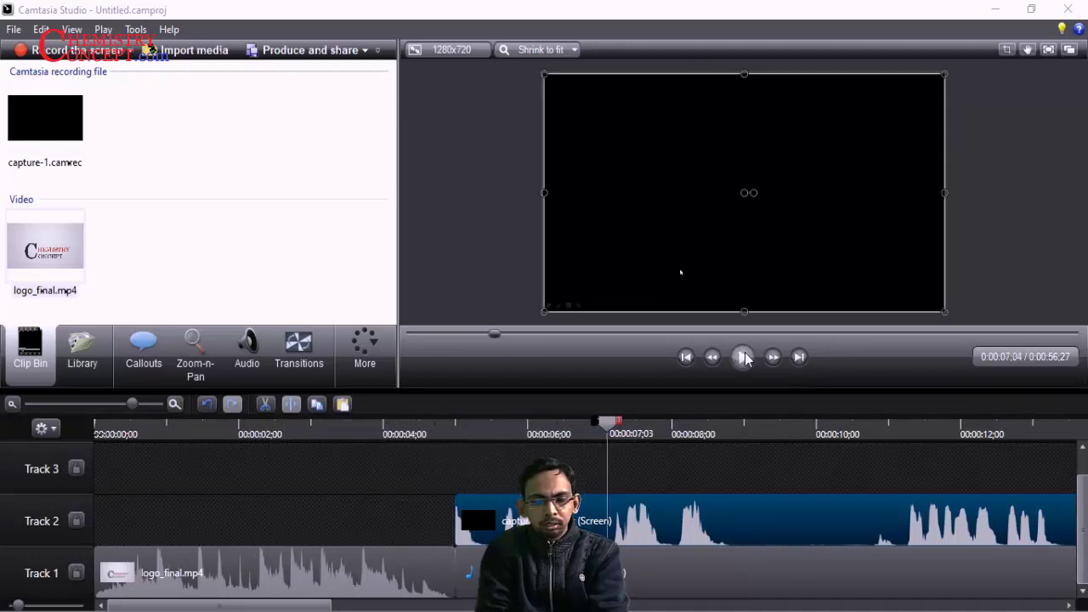
left_click(712, 357)
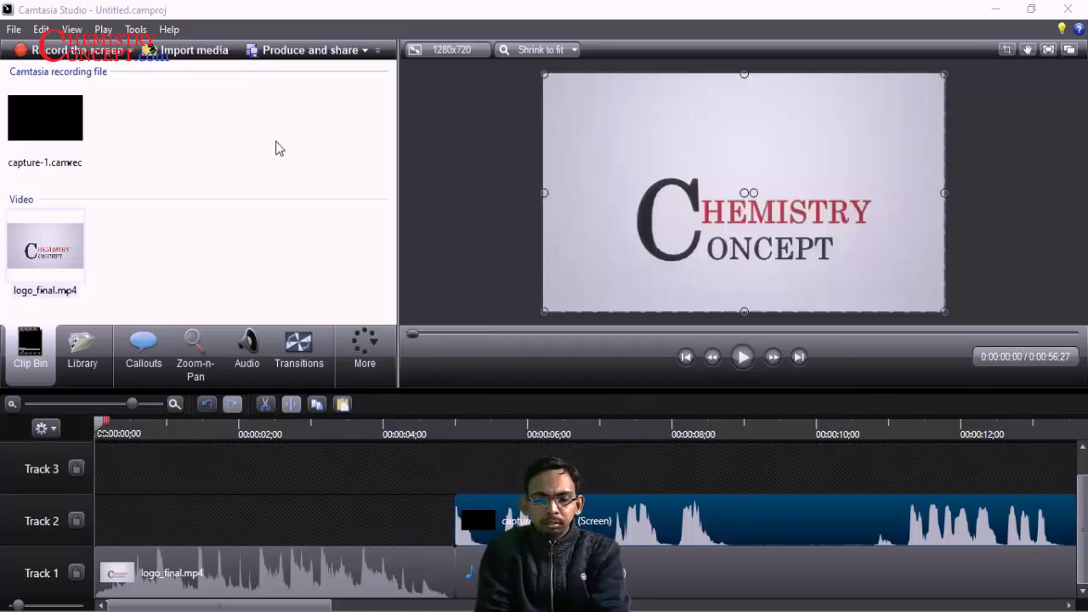
Import the Logo_transparent image and place it on Track 3, aligned with the start of the screen recording.
left_click(166, 53)
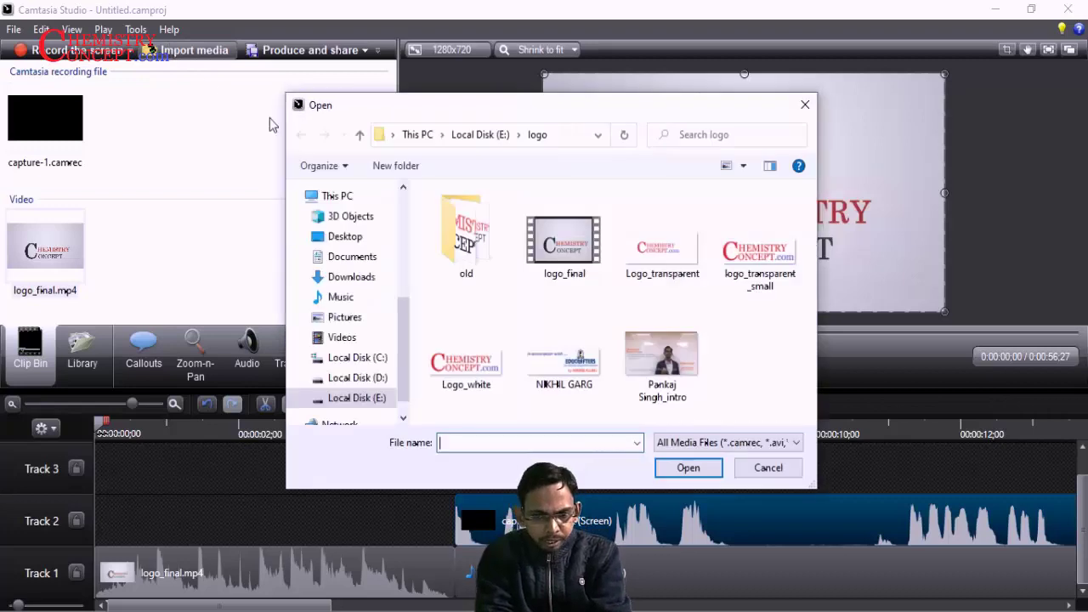
left_click(676, 253)
left_click(684, 468)
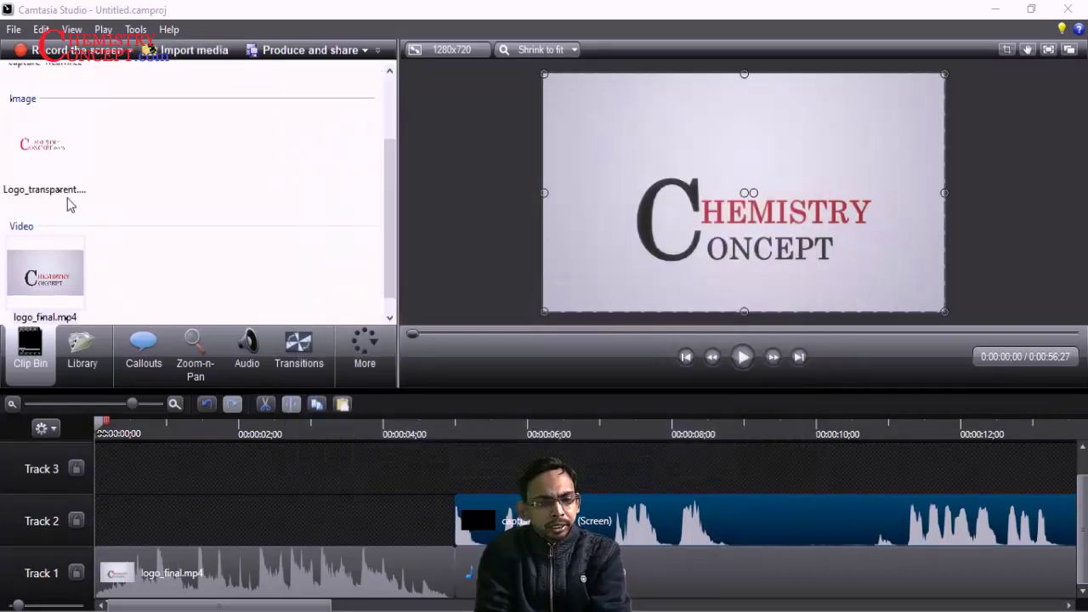
left_click_drag(37, 151, 214, 480)
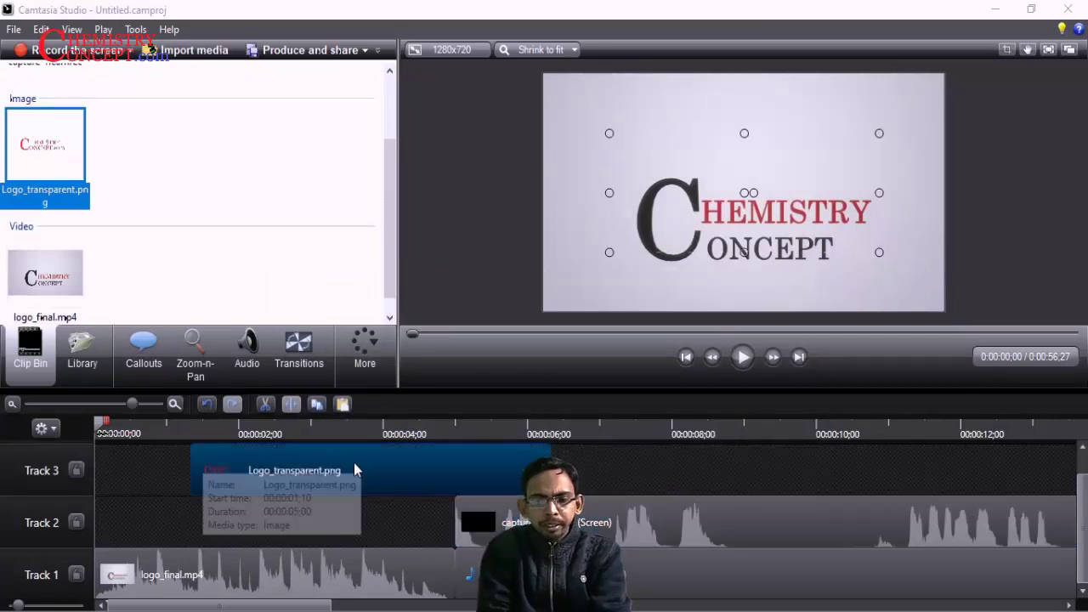
left_click_drag(351, 476, 618, 458)
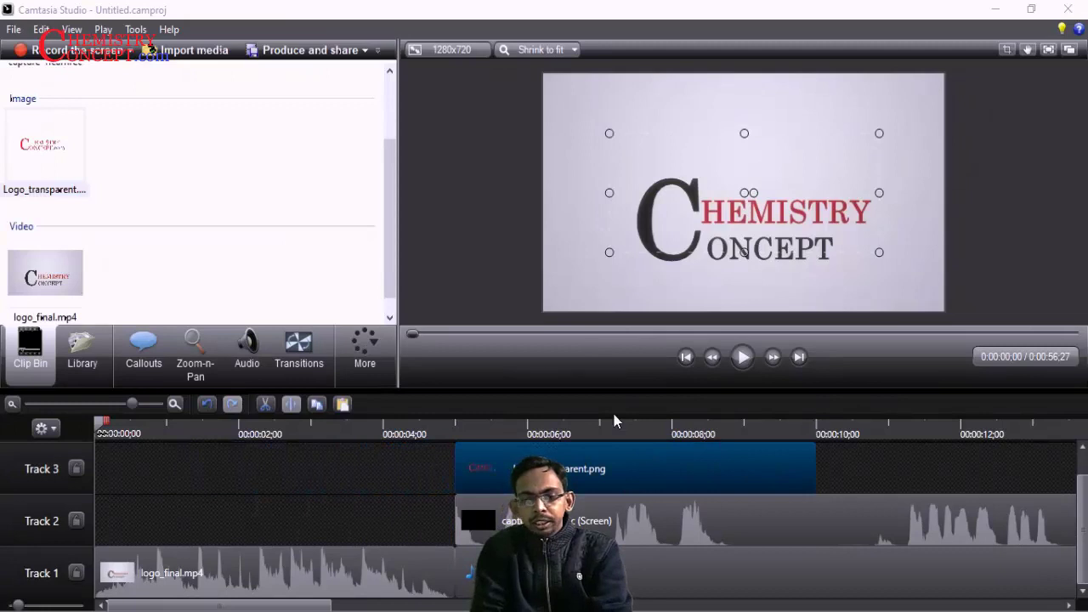
Extend the Logo_transparent.png clip on Track 3 so it ends together with the capture-1 screen recording.
left_click(12, 404)
left_click(12, 404)
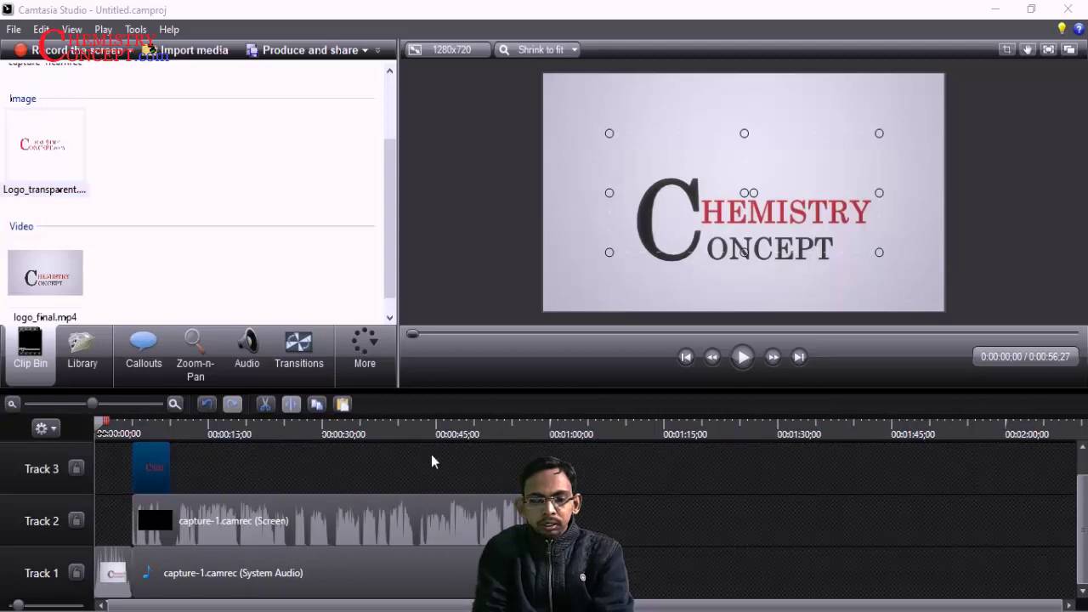
left_click_drag(432, 462, 155, 488)
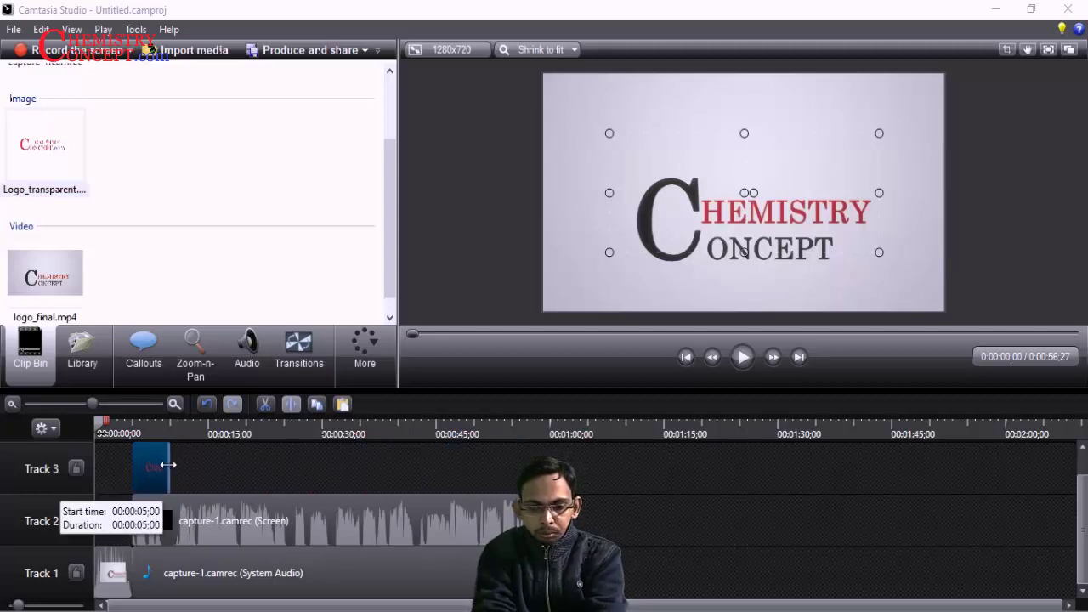
left_click_drag(169, 465, 516, 493)
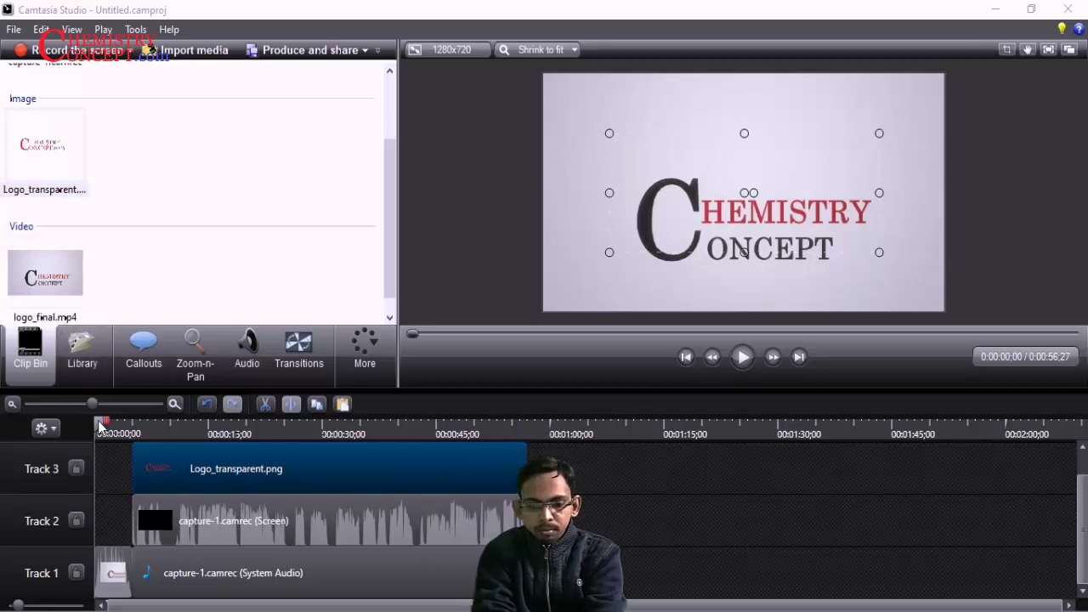
Shrink the transparent logo and place it in the upper-left corner of the video frame over the screen recording.
left_click_drag(100, 425, 189, 434)
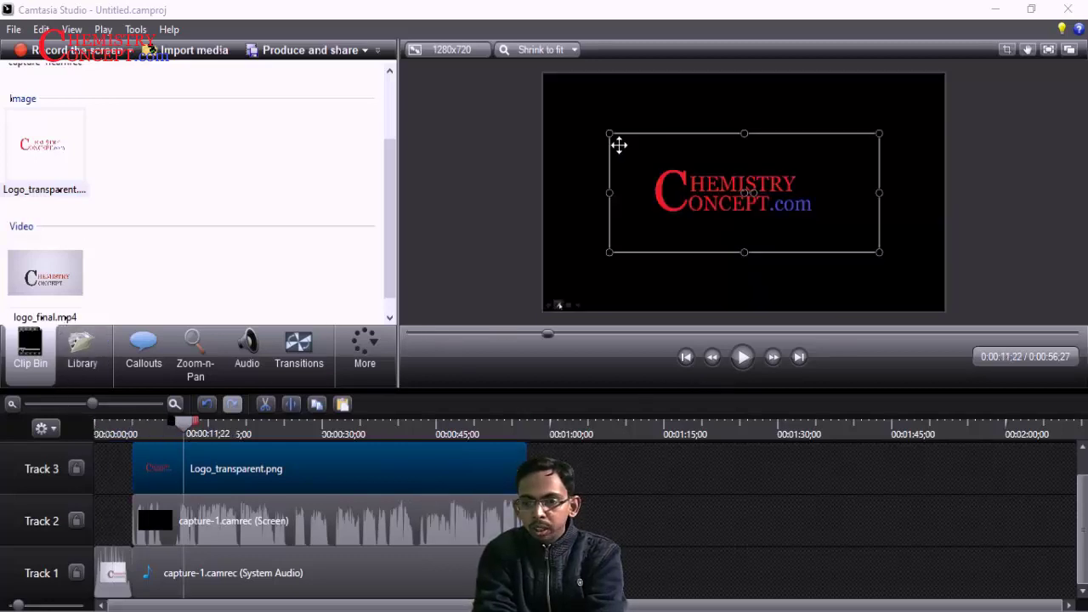
left_click_drag(608, 133, 565, 92)
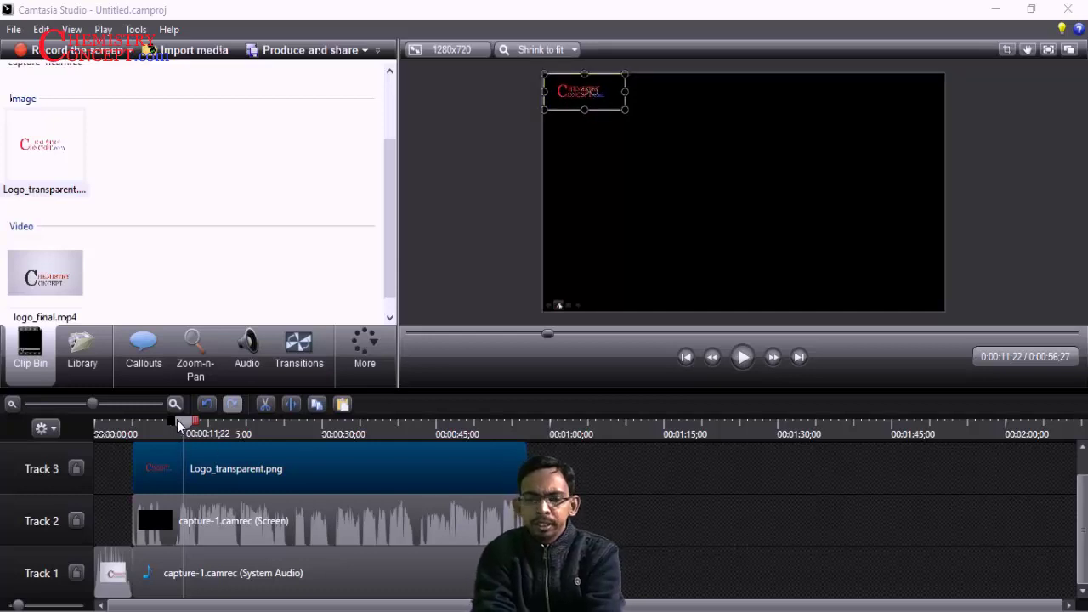
mouse_move(210, 470)
left_mouse_down()
mouse_move(243, 466)
mouse_move(230, 473)
left_mouse_up()
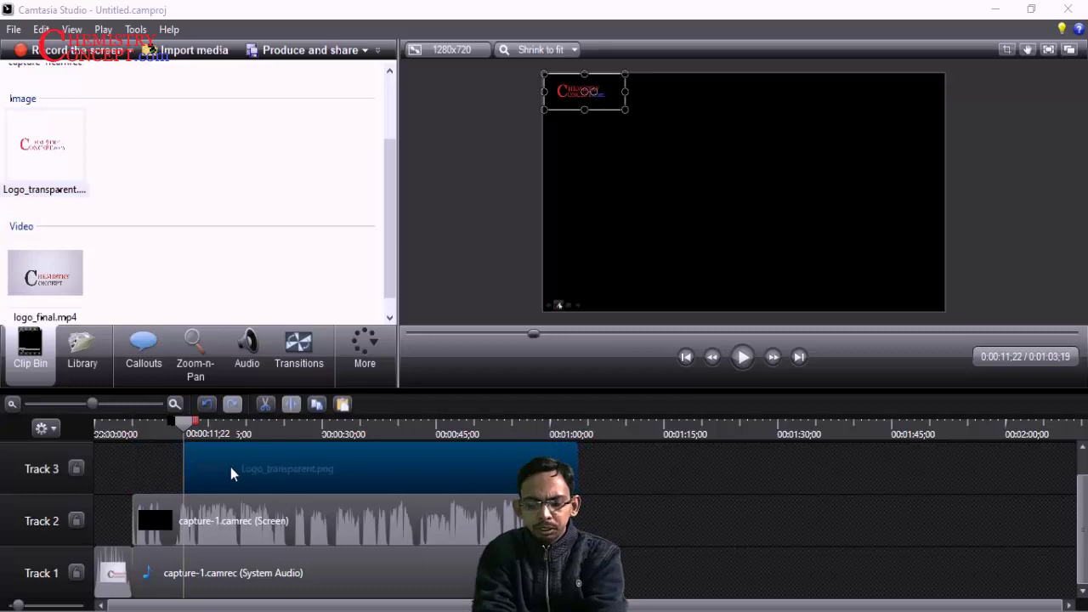
key("ctrl+z")
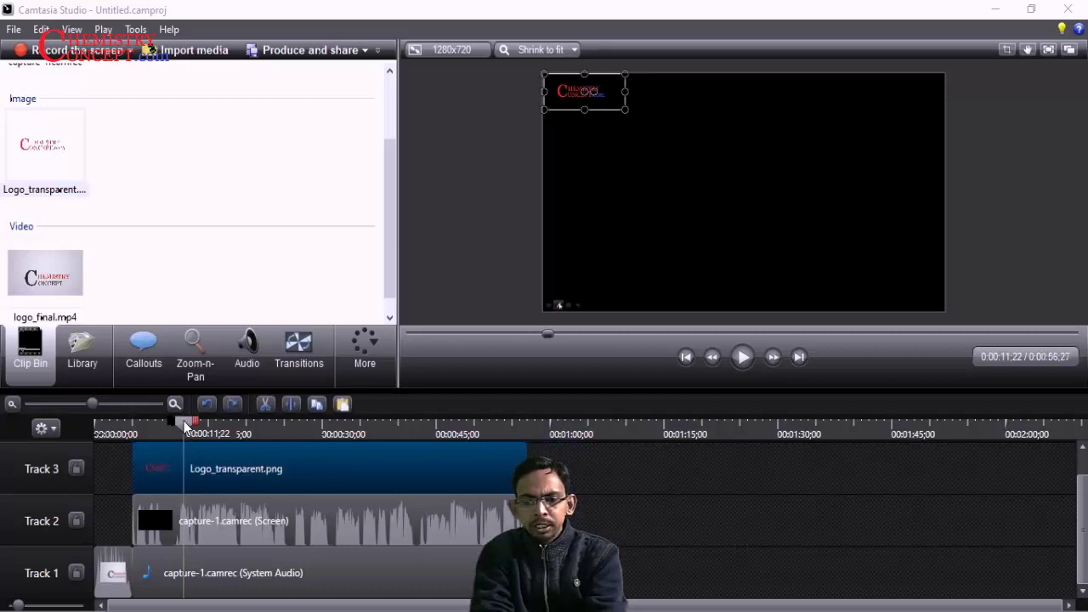
Play the video from the beginning, check the logo overlay at several points of the recording, and return the playhead to the start.
left_click_drag(184, 421, 96, 421)
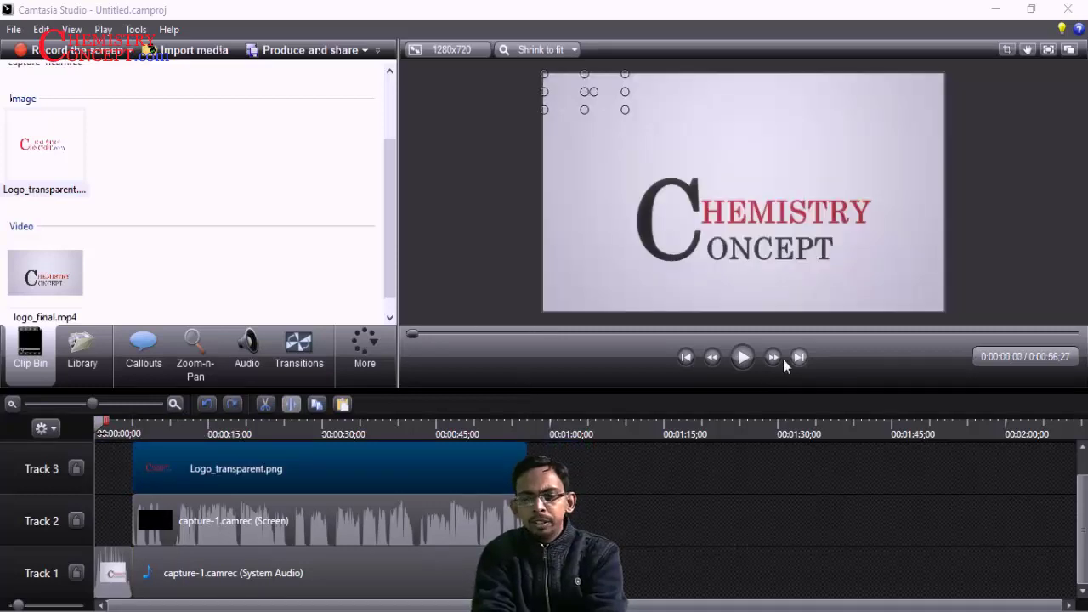
left_click(739, 357)
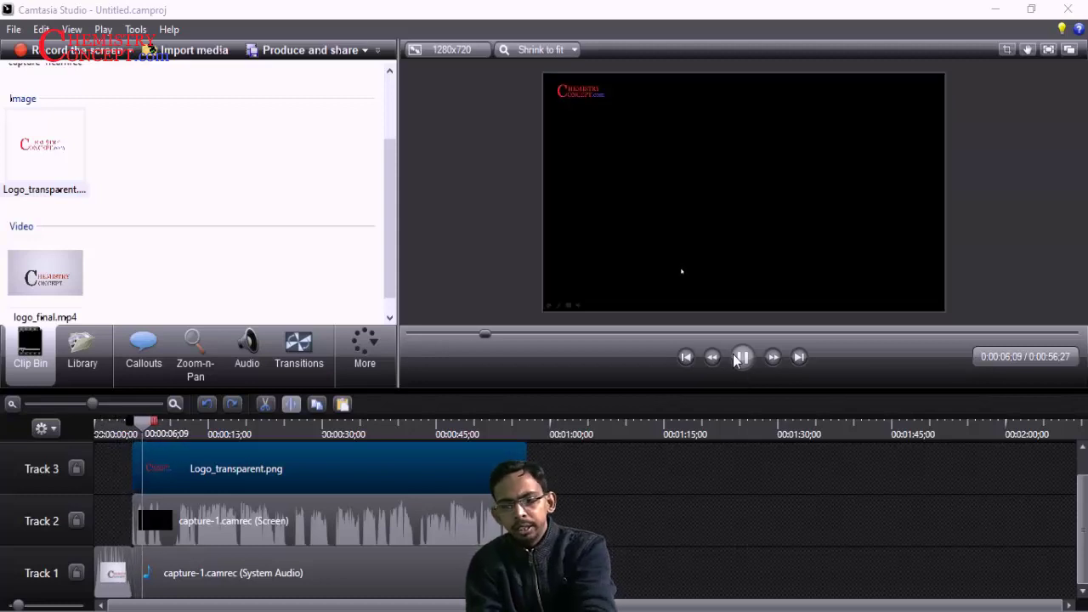
left_click(303, 450)
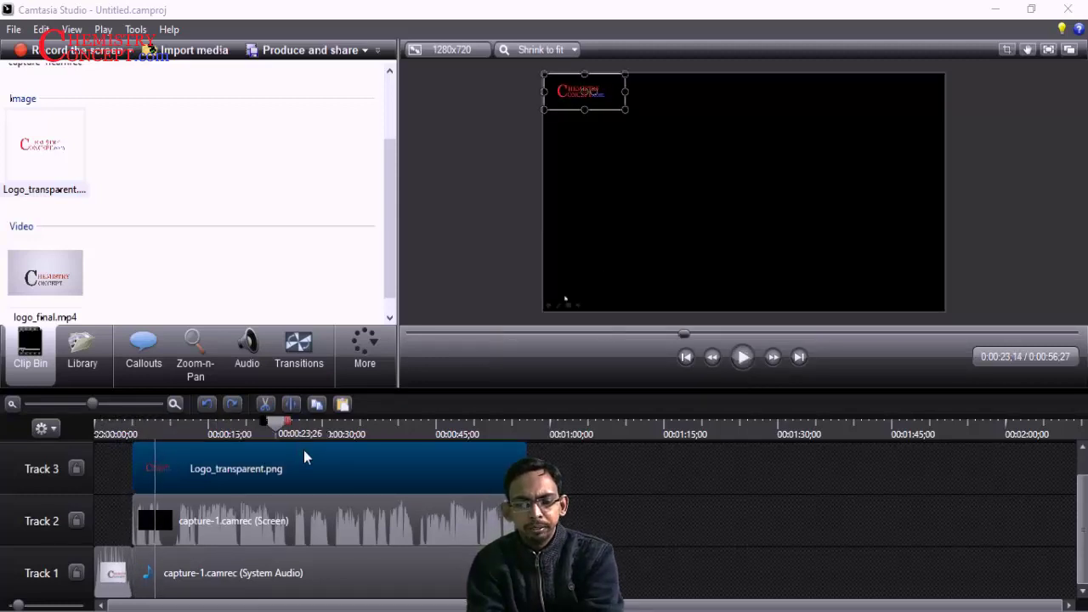
left_click(360, 463)
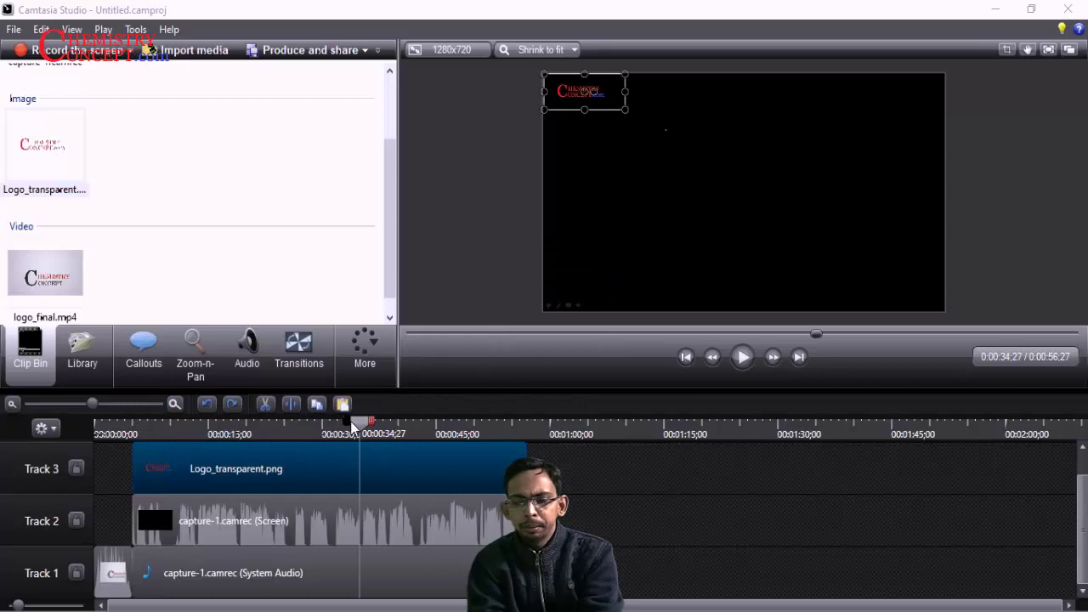
left_click_drag(361, 422, 466, 422)
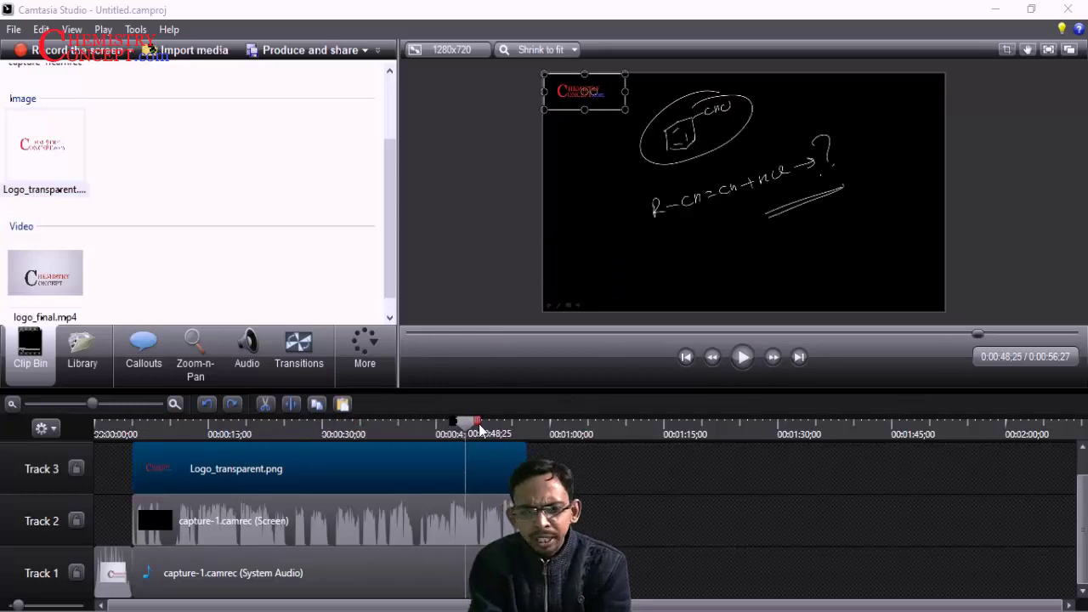
left_click(464, 222)
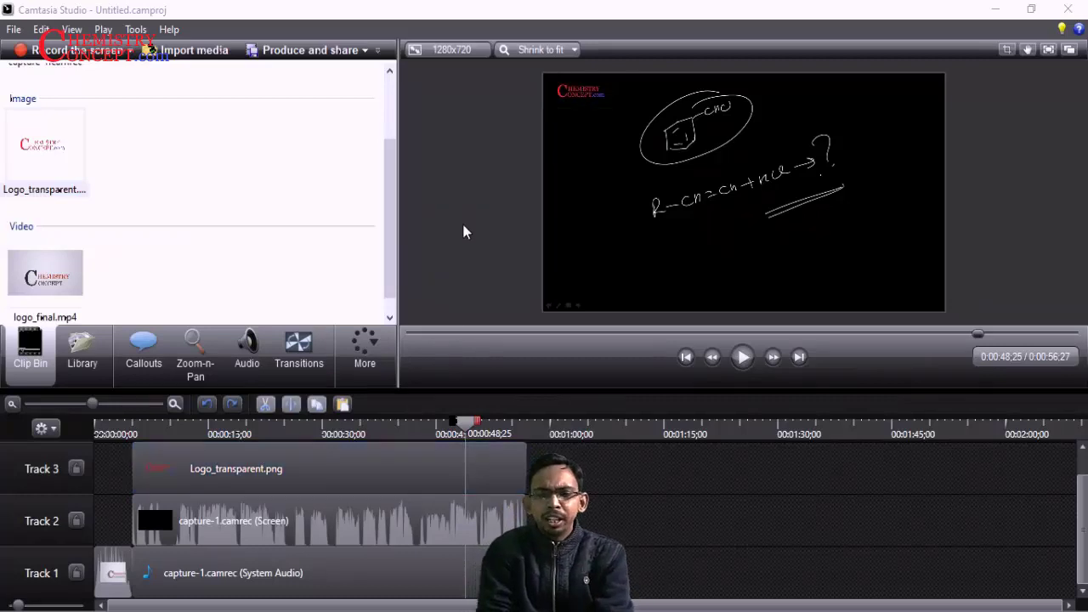
key("ctrl+Home")
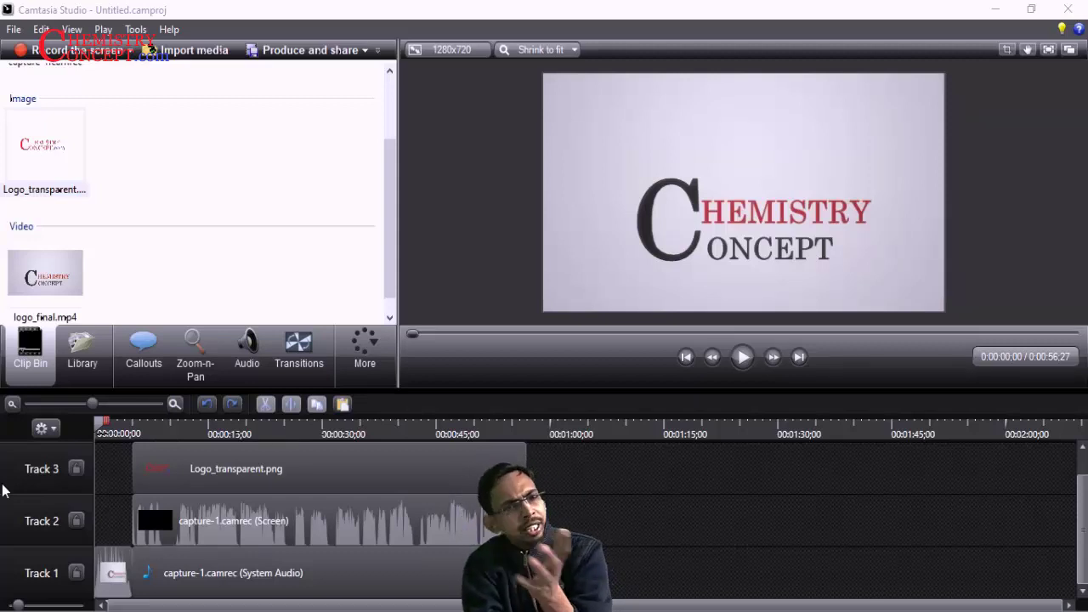
Produce the video with the MP4 only (up to 720p) preset, giving it a new production name in the Downloads folder.
left_click(286, 52)
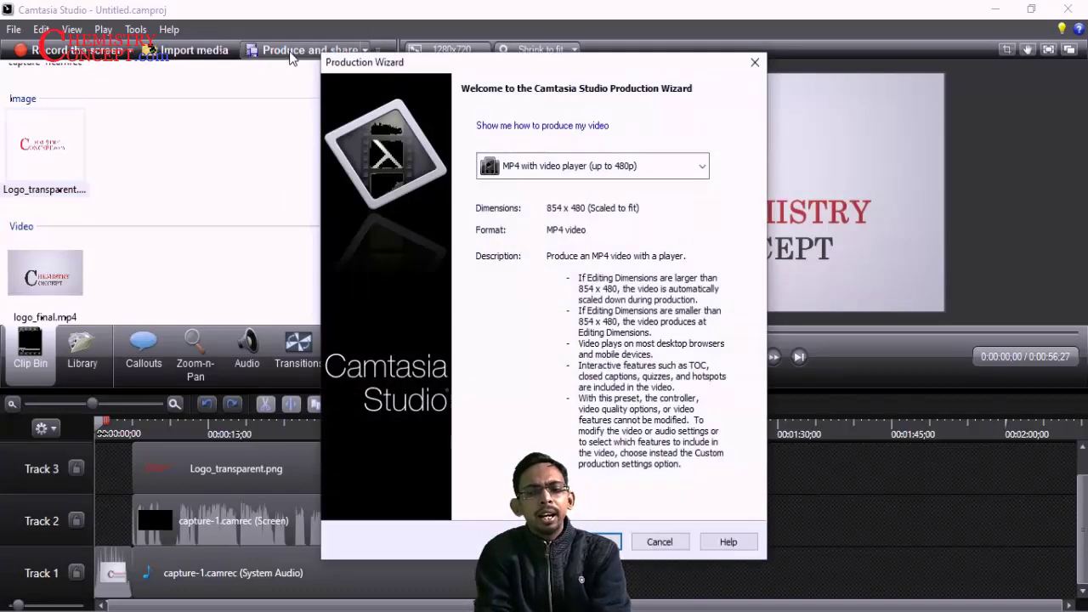
left_click(571, 167)
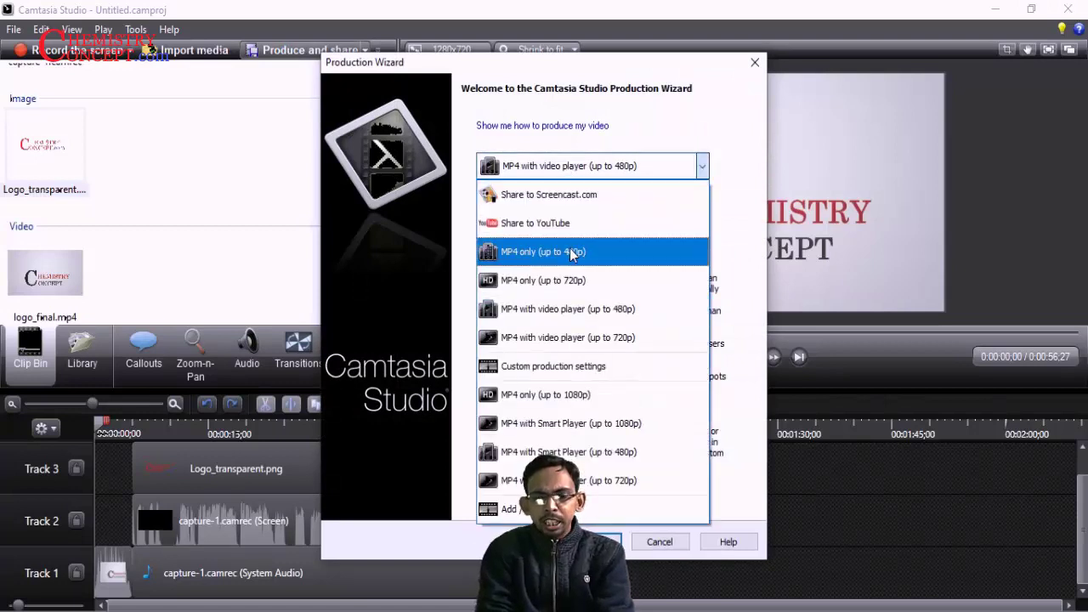
left_click(571, 285)
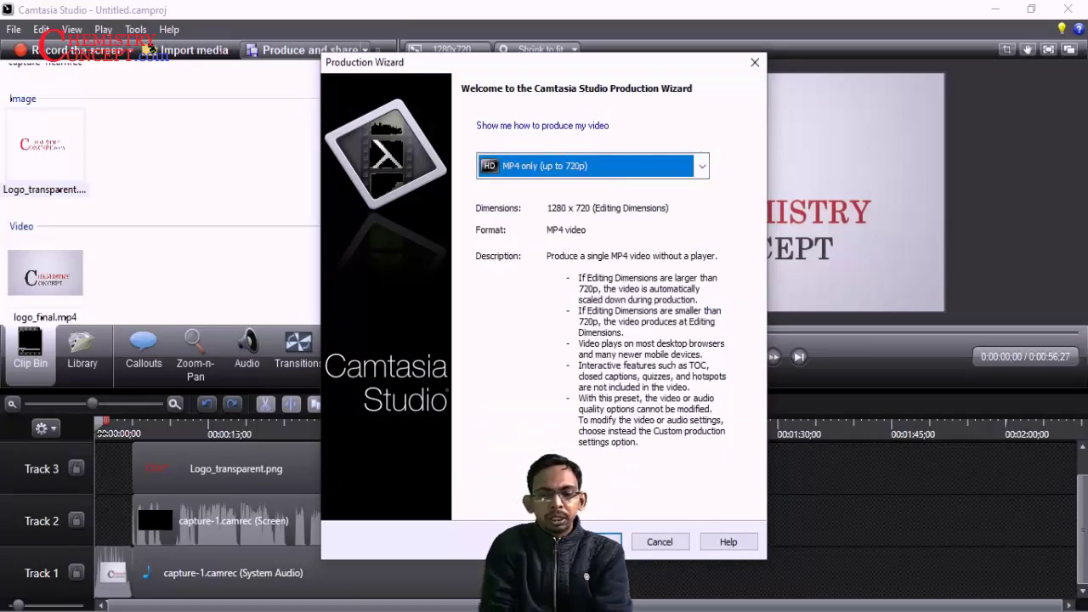
key("Return")
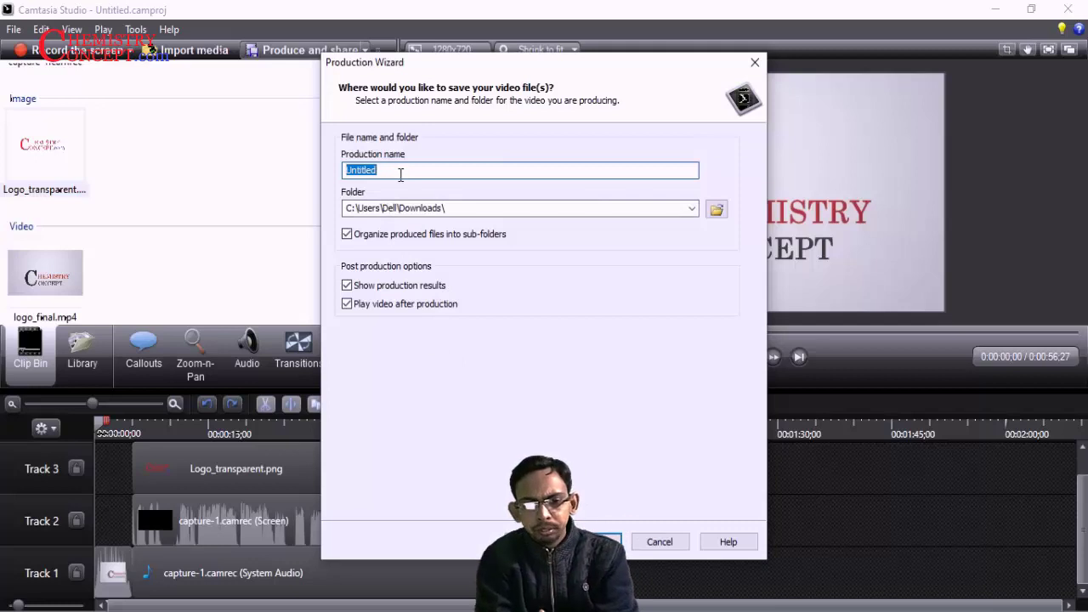
type("C")
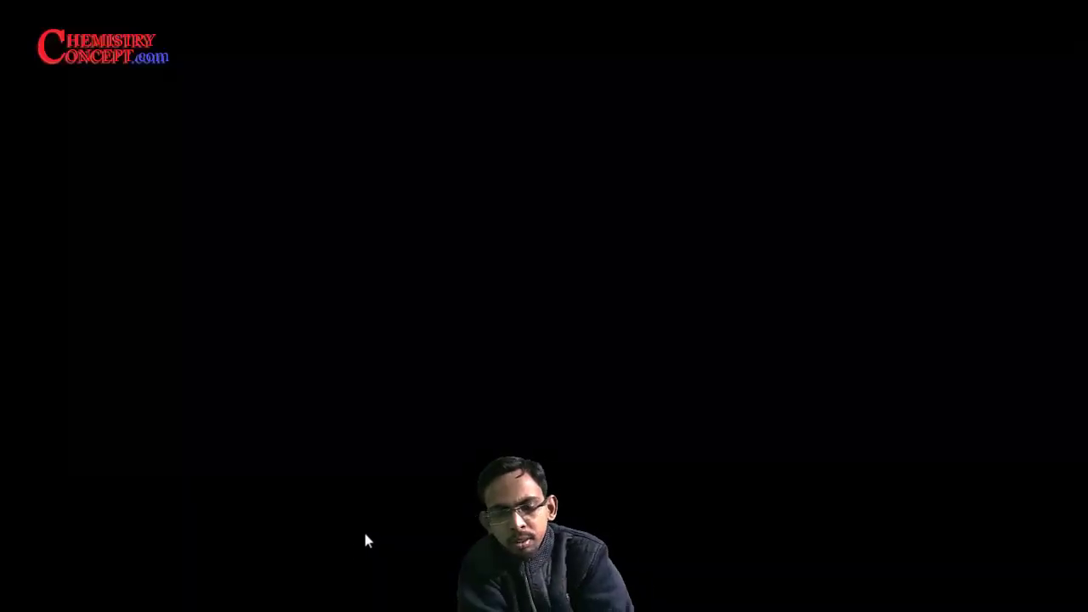
Review the produced video in the media player.
mouse_move(242, 505)
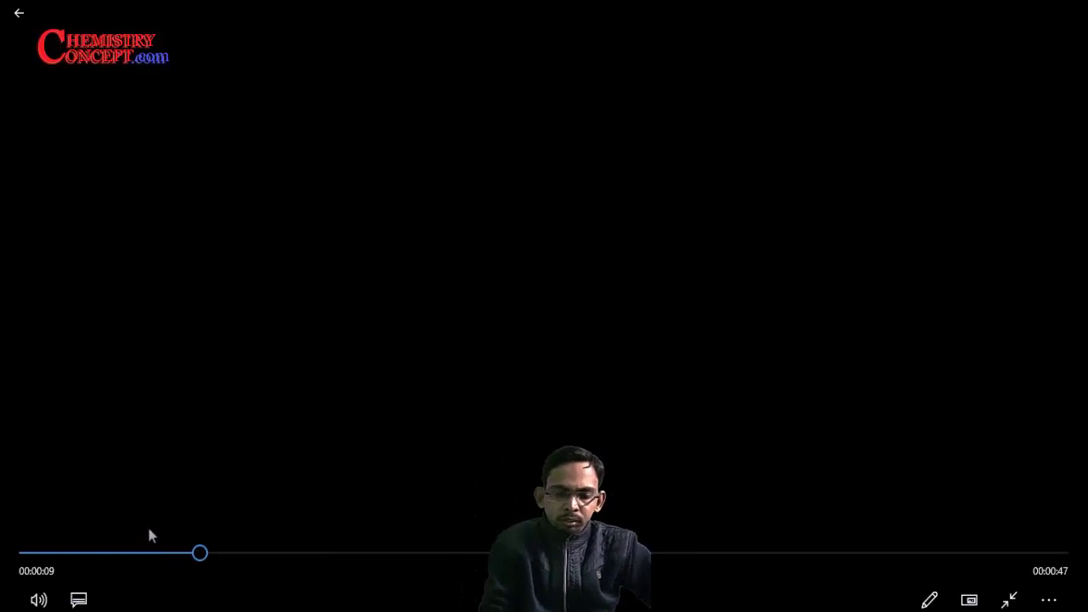